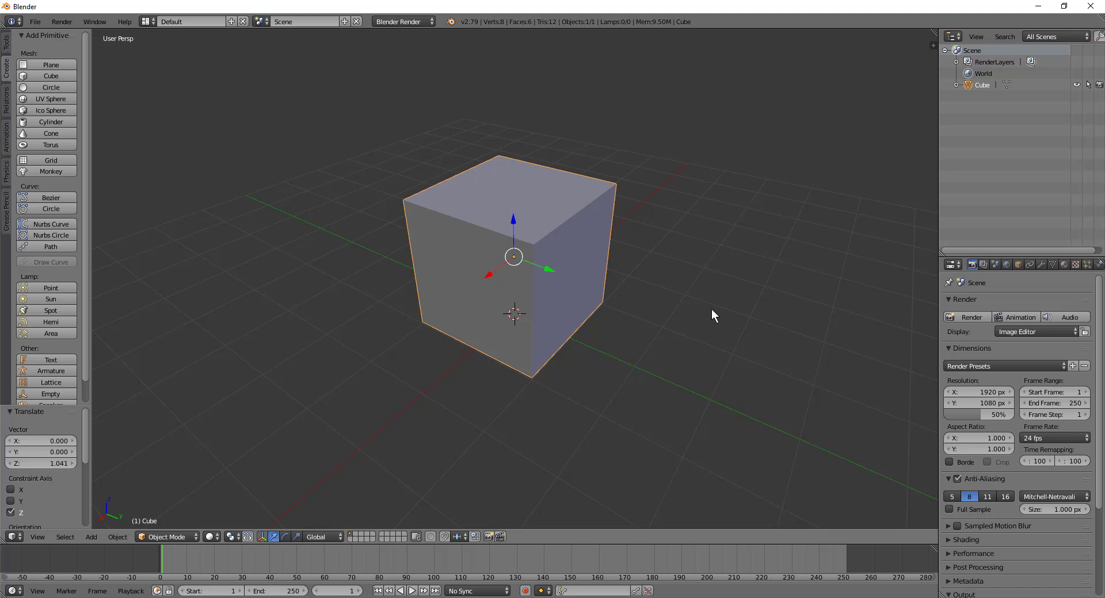
# Step: Duplicate the cube and place the copy about 2.475 units away along the global Y axis
pyautogui.scroll(1, 711, 316)
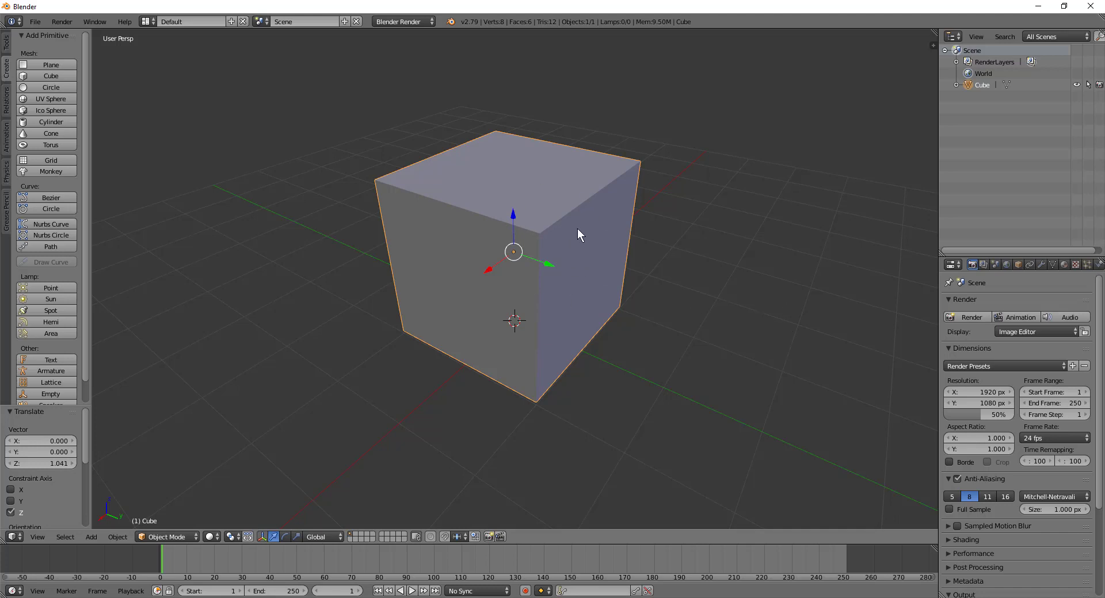
pyautogui.scroll(-2, 577, 229)
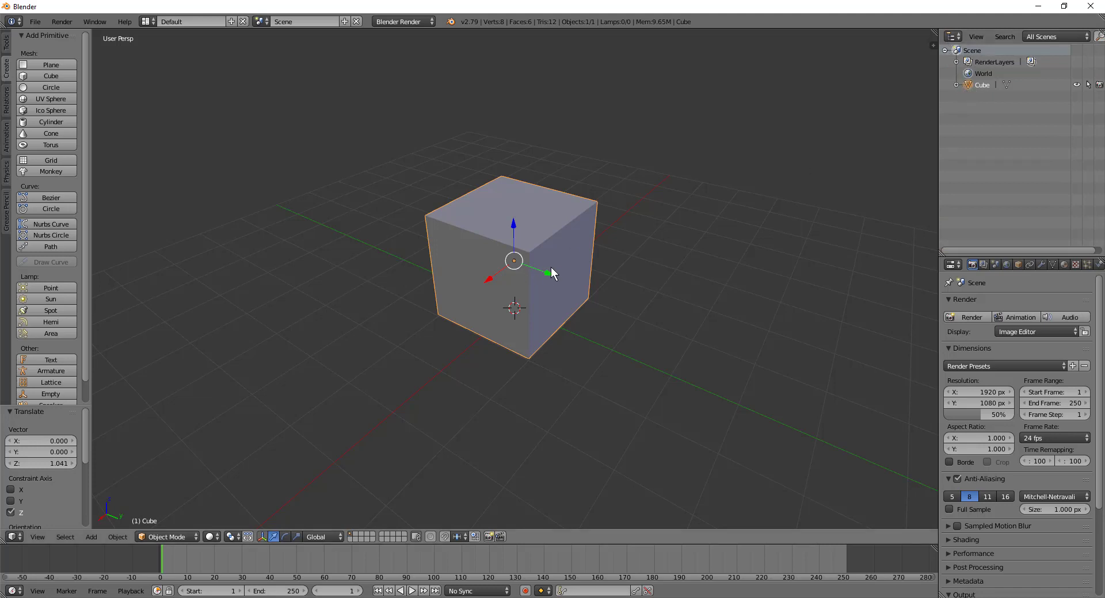
pyautogui.hotkey('shift', 'd')
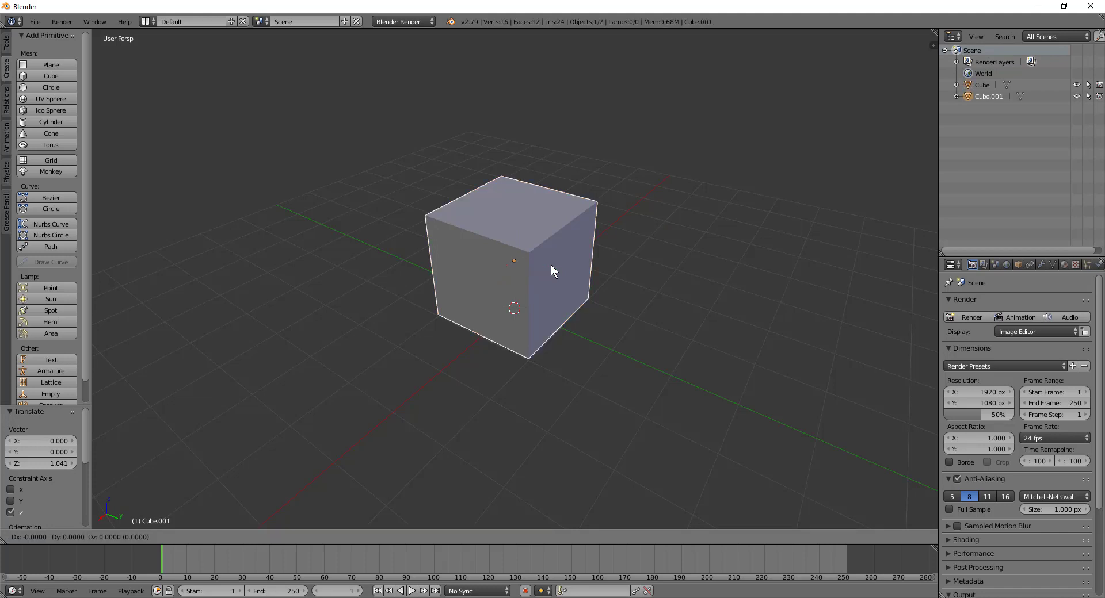
pyautogui.press('y')
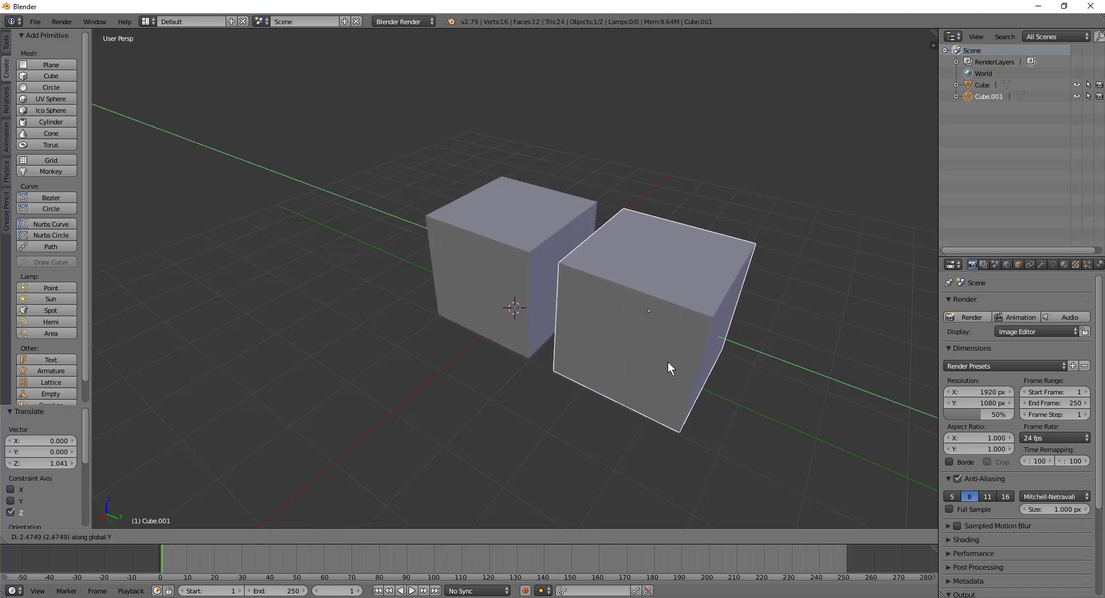
pyautogui.click(679, 354)
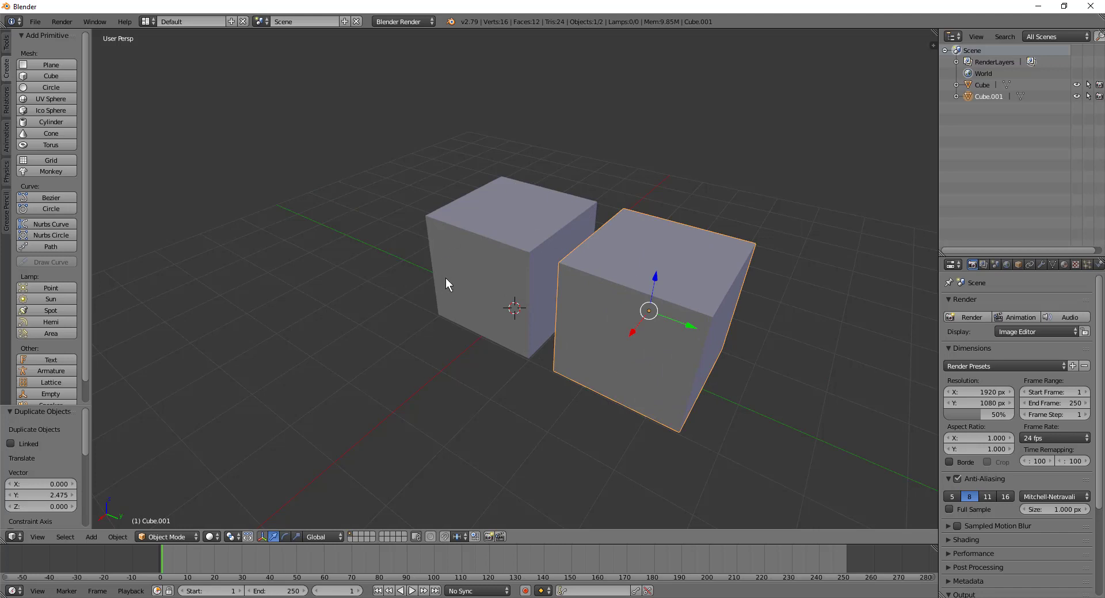
# Step: Select the original cube and its copy in turn to match each one with its Outliner entry
pyautogui.rightClick(474, 268)
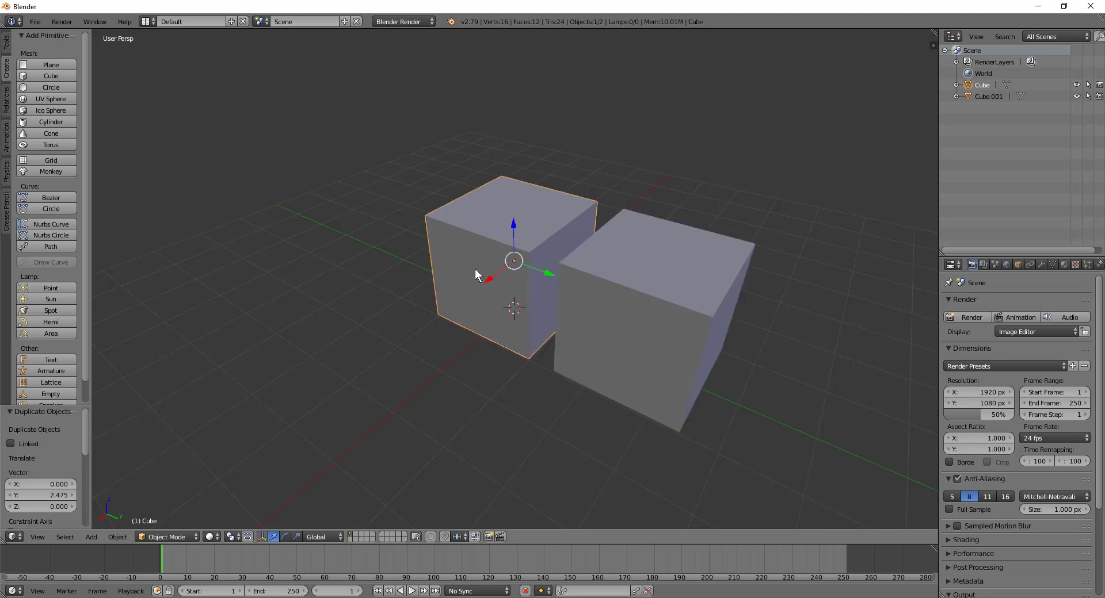
pyautogui.click(986, 97)
pyautogui.click(985, 85)
pyautogui.click(985, 98)
pyautogui.click(986, 86)
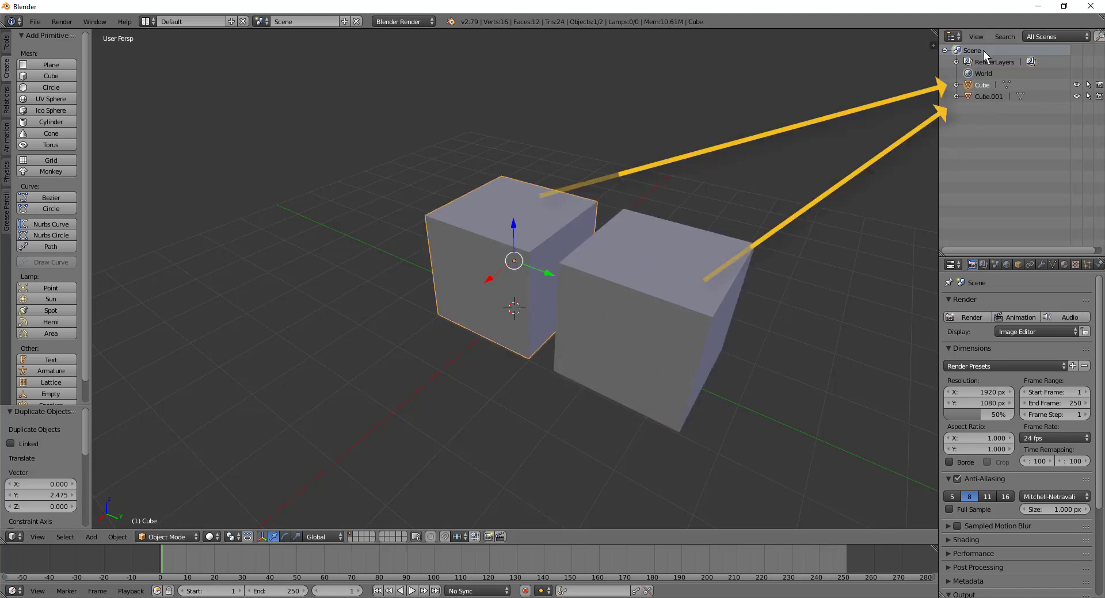
pyautogui.rightClick(703, 282)
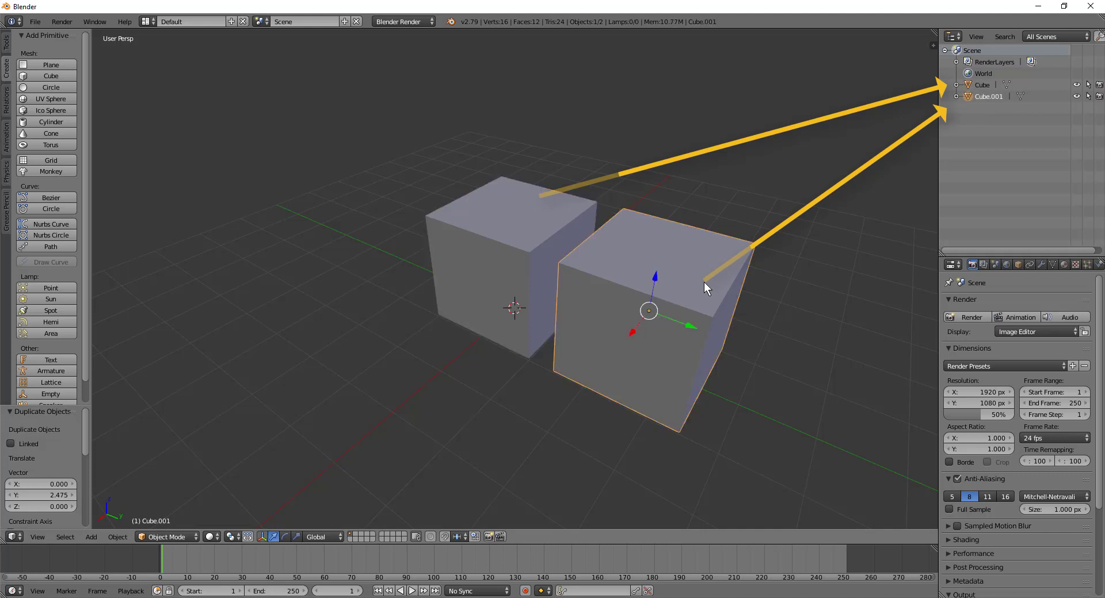
pyautogui.rightClick(459, 258)
pyautogui.rightClick(593, 291)
# Step: Try rotating the duplicate cube and the original cube separately, cancelling each rotation
pyautogui.moveTo(657, 286); pyautogui.dragTo(672, 308)
pyautogui.press('r')
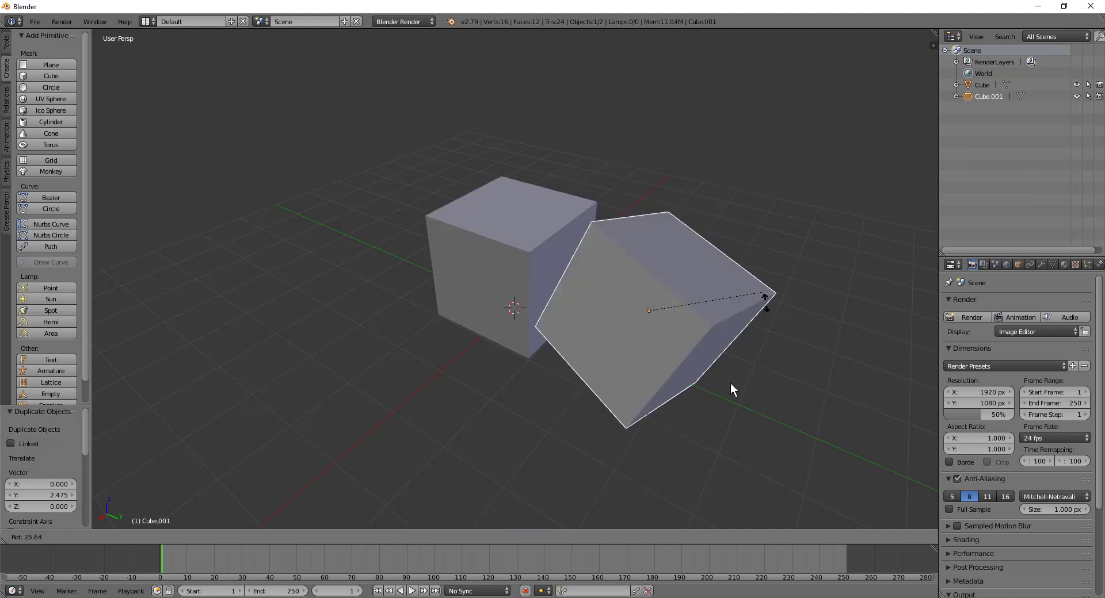
pyautogui.click(738, 323)
pyautogui.rightClick(463, 265)
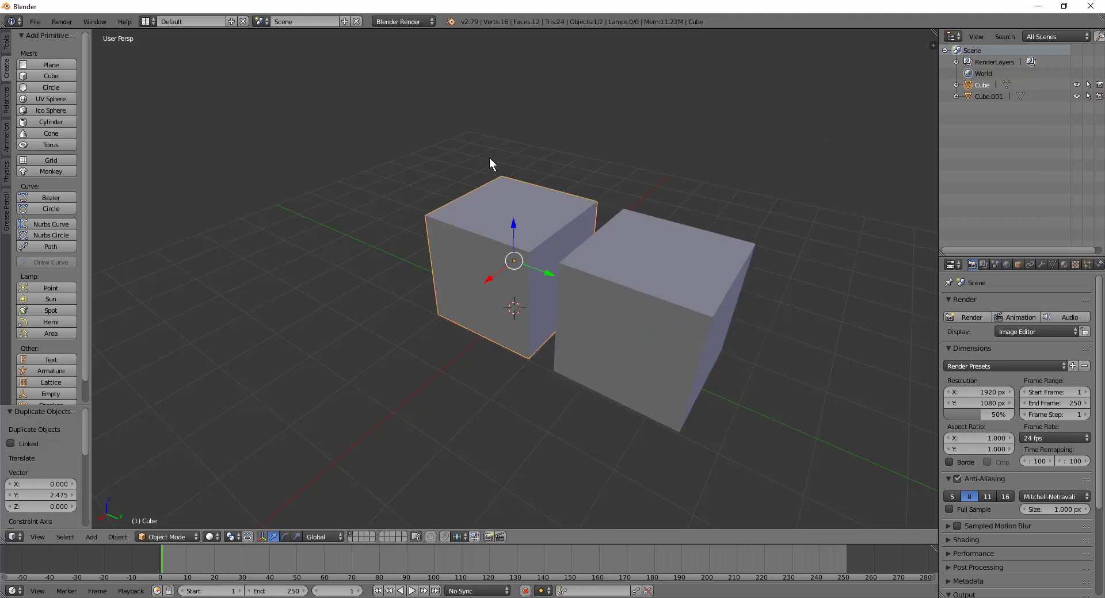
pyautogui.press('r')
pyautogui.press('Escape')
# Step: Parent Cube.001 to Cube in the Outliner
pyautogui.click(978, 97)
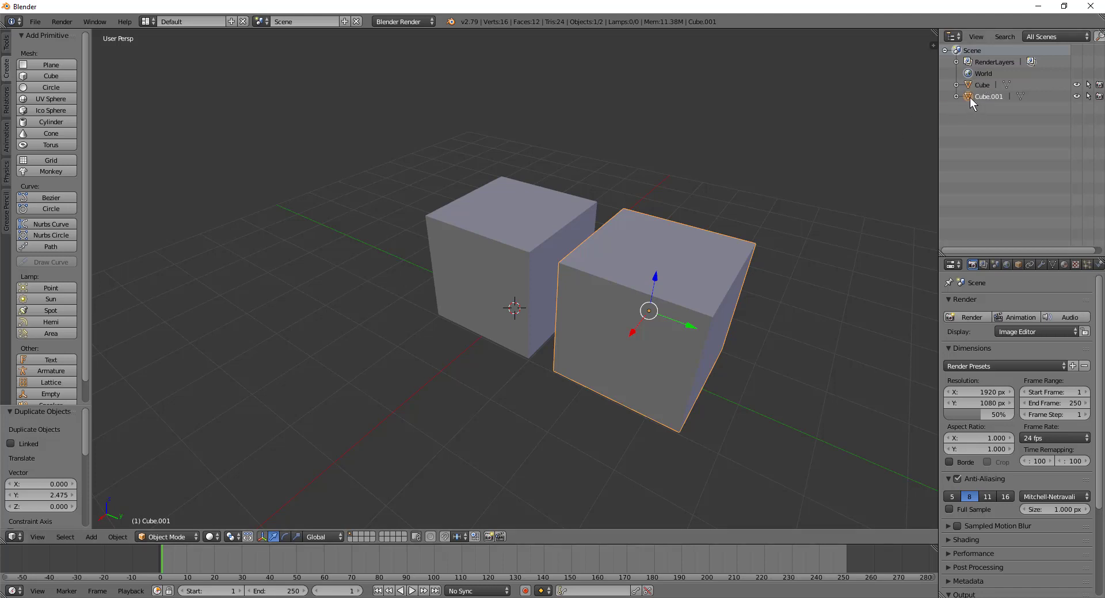
pyautogui.moveTo(986, 84); pyautogui.dragTo(983, 86)
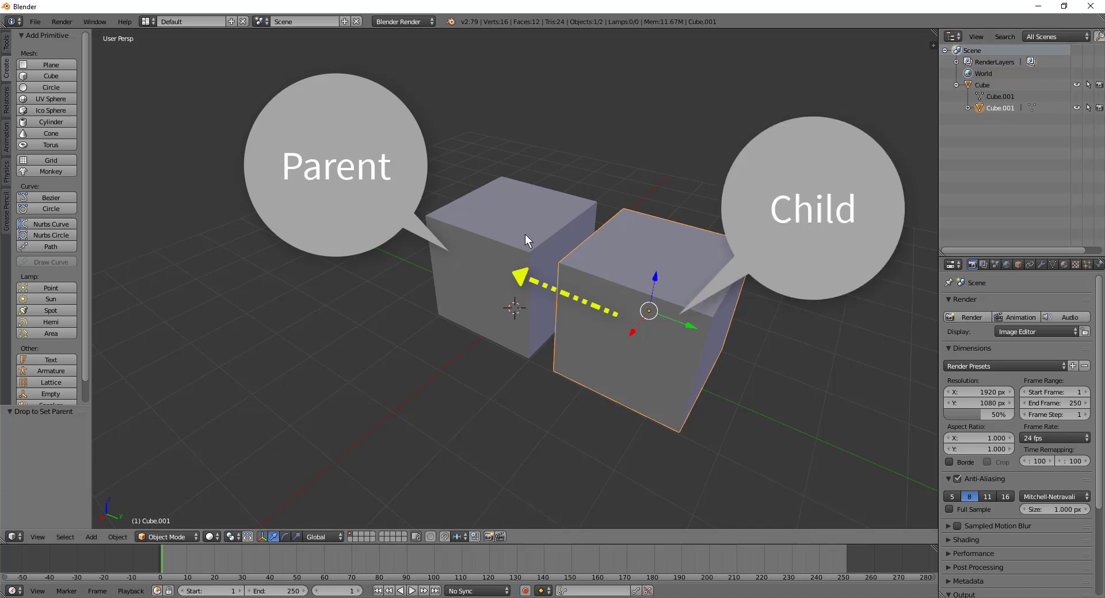
# Step: Try moving the child cube along Z and the parent cube along Y, cancelling both moves
pyautogui.moveTo(655, 280); pyautogui.dragTo(643, 229)
pyautogui.rightClick(505, 240)
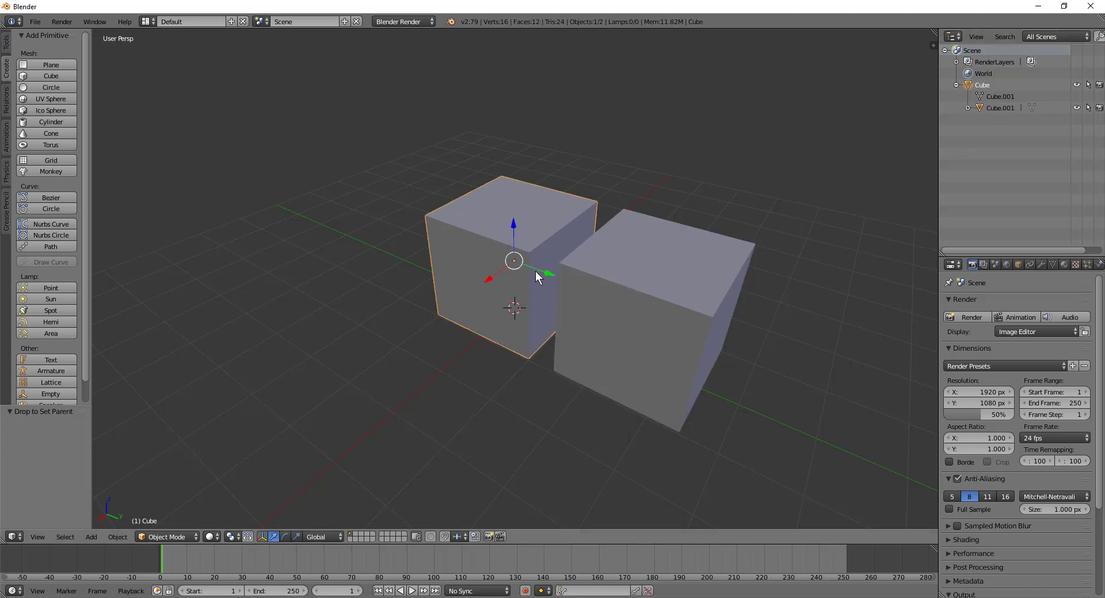
pyautogui.moveTo(548, 278); pyautogui.dragTo(637, 311)
pyautogui.rightClick(637, 311)
pyautogui.rightClick(643, 275)
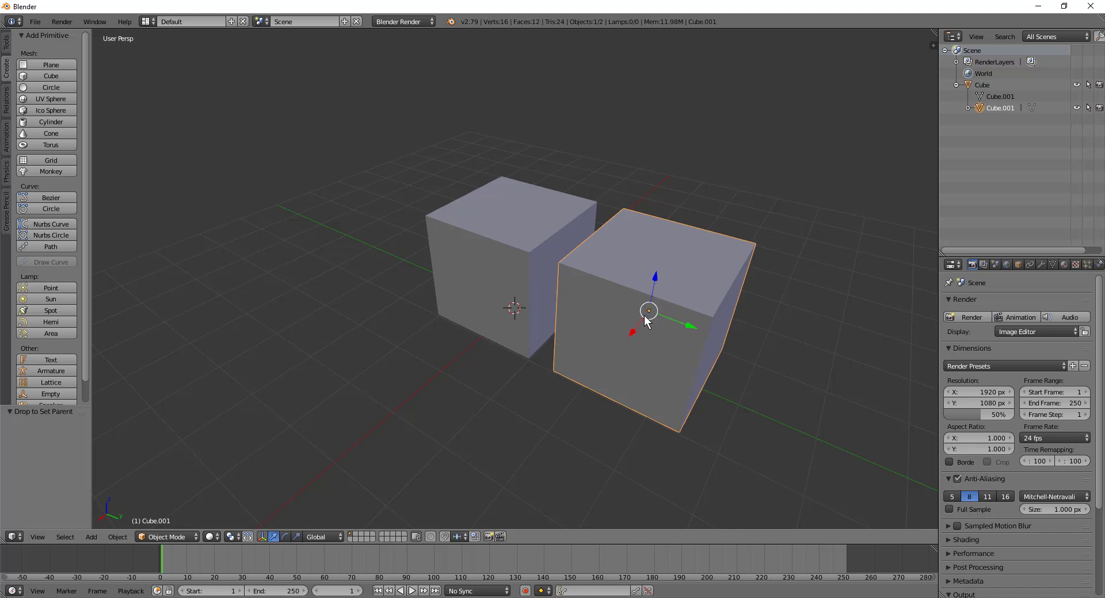
# Step: Select the parent and child cubes alternately to examine the position of each one's origin
pyautogui.rightClick(542, 249)
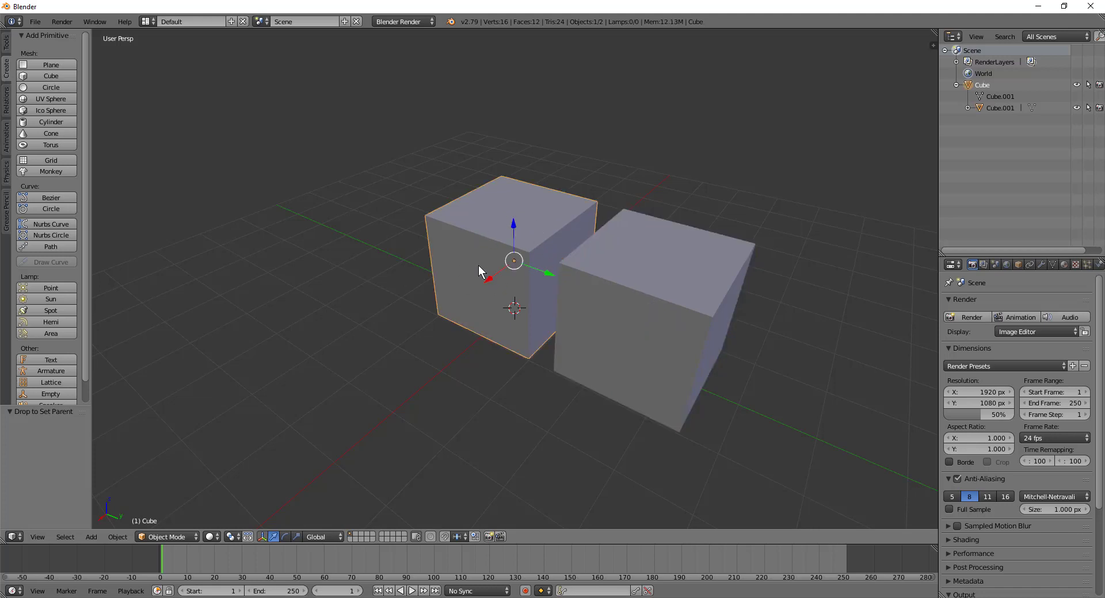
pyautogui.rightClick(642, 291)
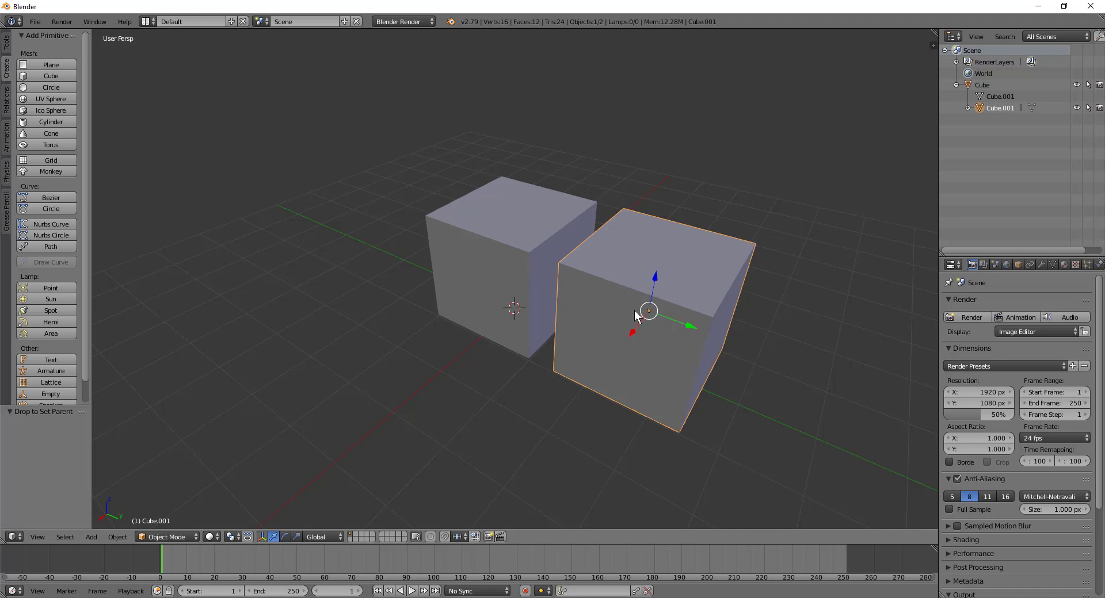
pyautogui.rightClick(459, 260)
pyautogui.rightClick(653, 314)
pyautogui.rightClick(512, 262)
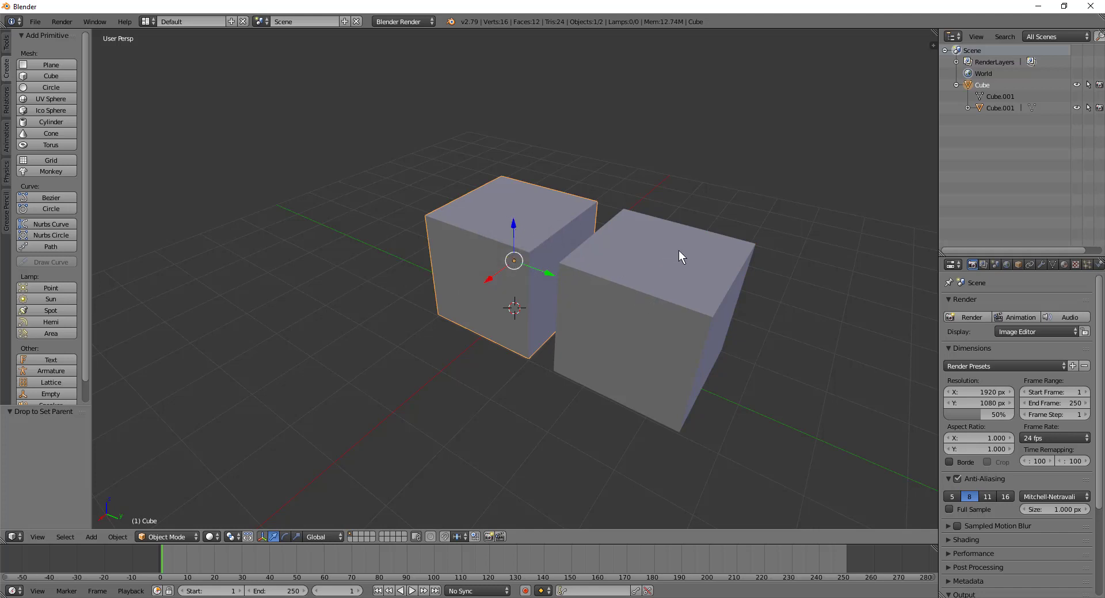
# Step: Try rotating the parent cube about global Z and scaling it uniformly, cancelling both transforms
pyautogui.press('r')
pyautogui.press('z')
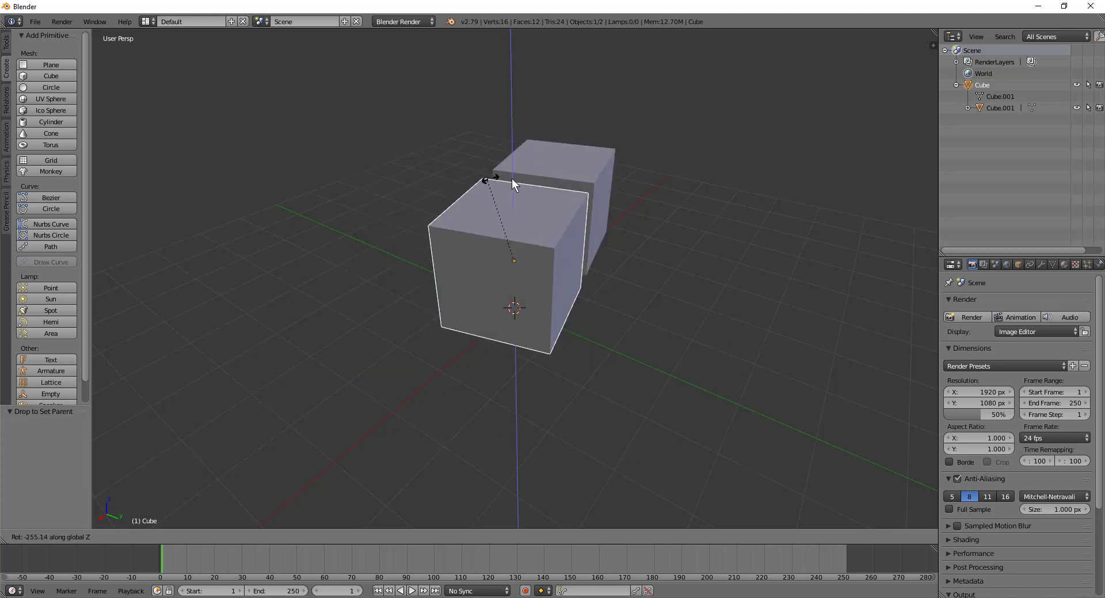
pyautogui.click(624, 219)
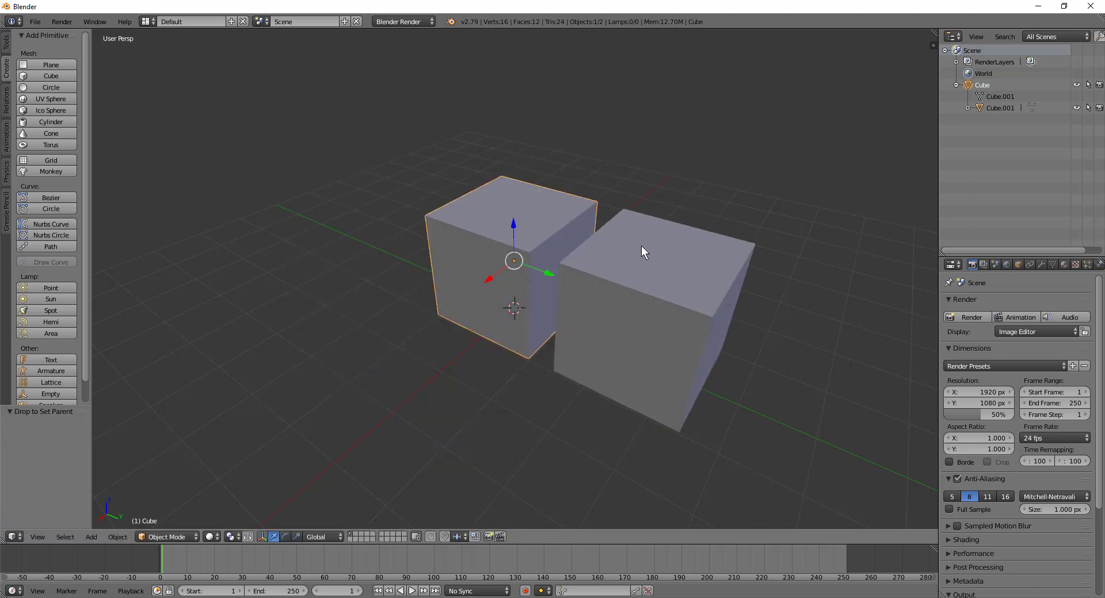
pyautogui.press('s')
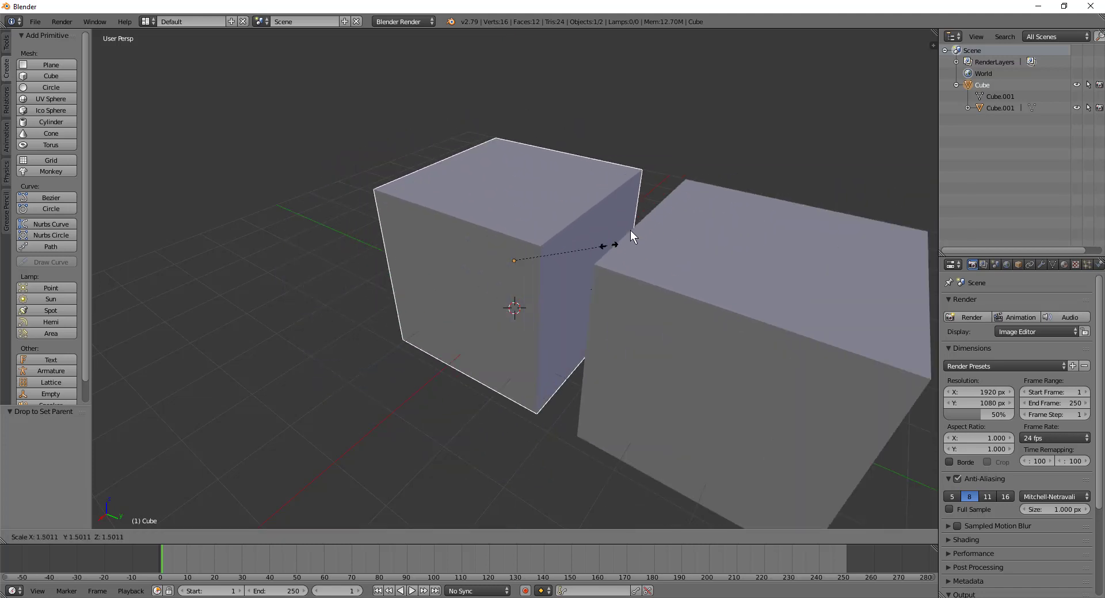
pyautogui.press('Escape')
# Step: Nudge the parent cube up by about 0.012 along Z and cancel the free move started after it
pyautogui.moveTo(516, 225); pyautogui.dragTo(518, 223)
pyautogui.press('g')
pyautogui.press('Escape')
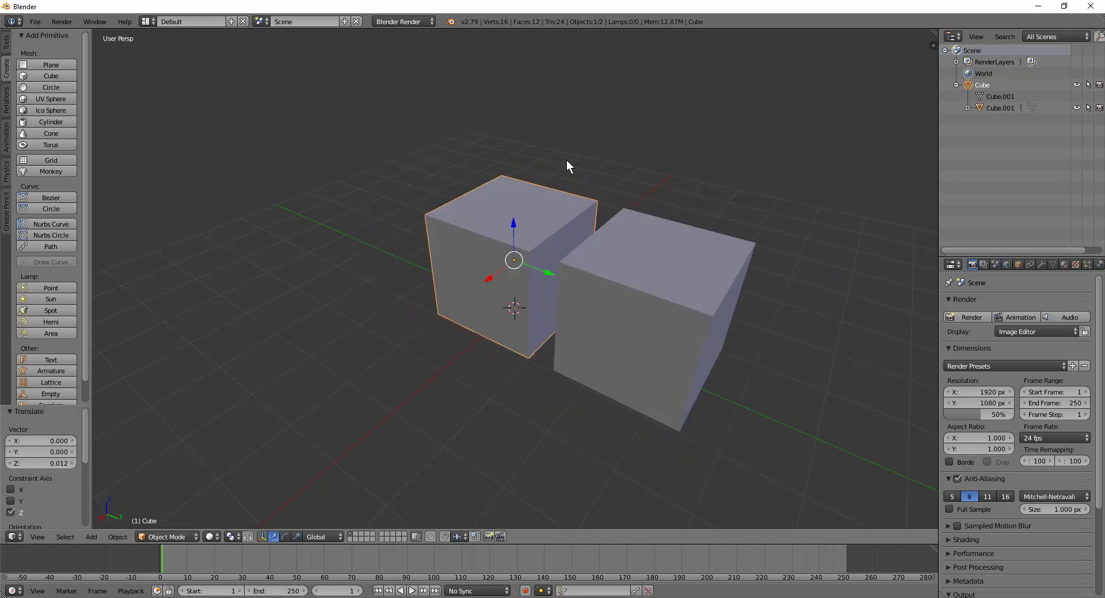
# Step: Display the object's transform properties and move the parent cube about -3.094 along Y
pyautogui.press('n')
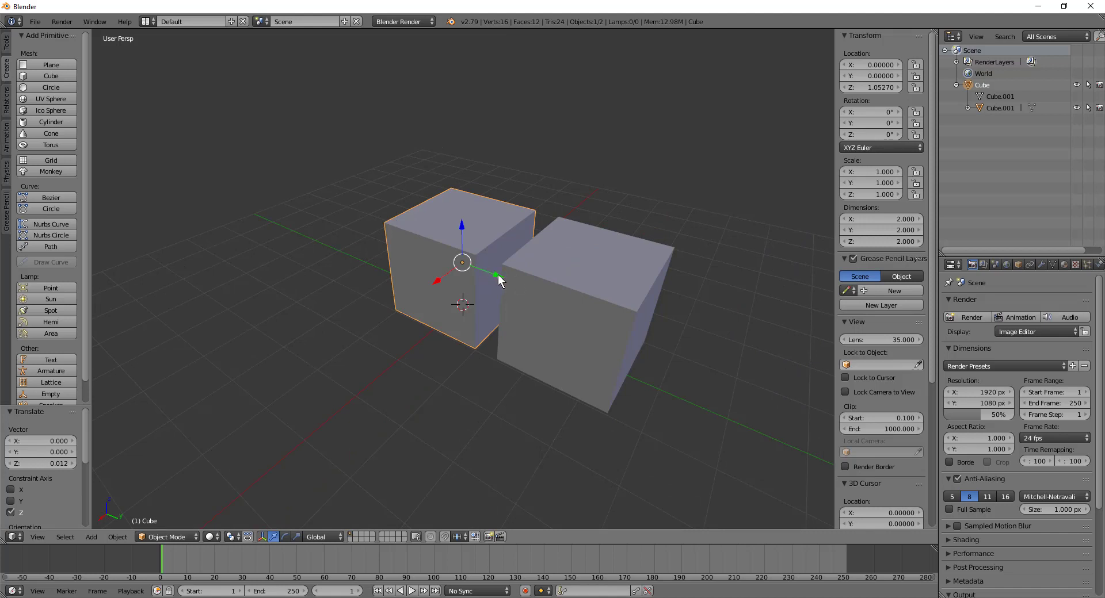
pyautogui.moveTo(498, 274); pyautogui.dragTo(424, 239)
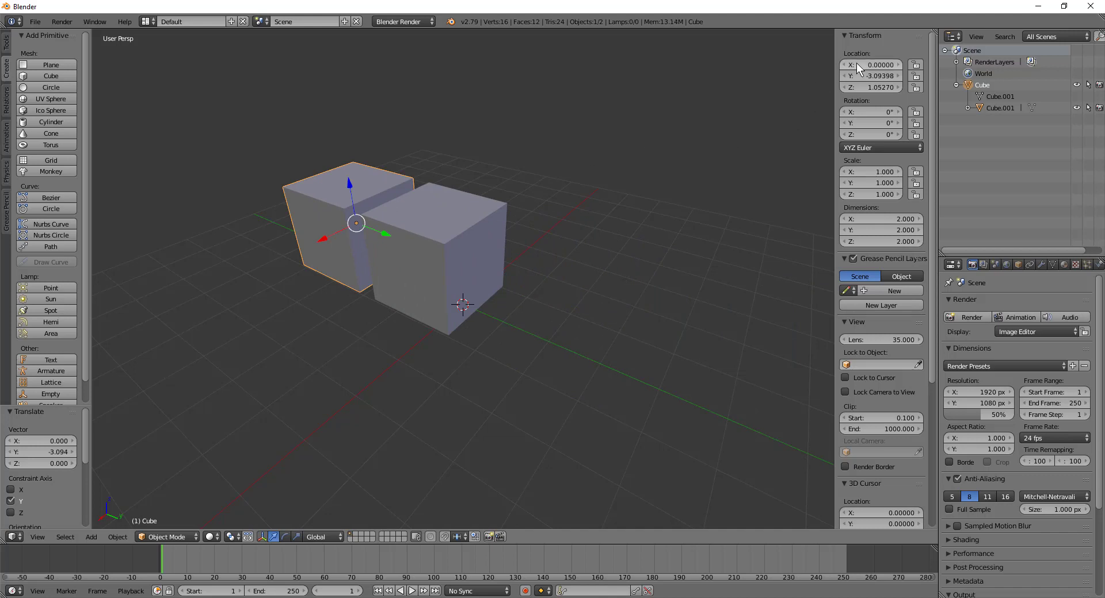
# Step: Try moving the parent cube across the ground plane with the Z axis locked
pyautogui.press('g')
pyautogui.hotkey('shift', 'z')
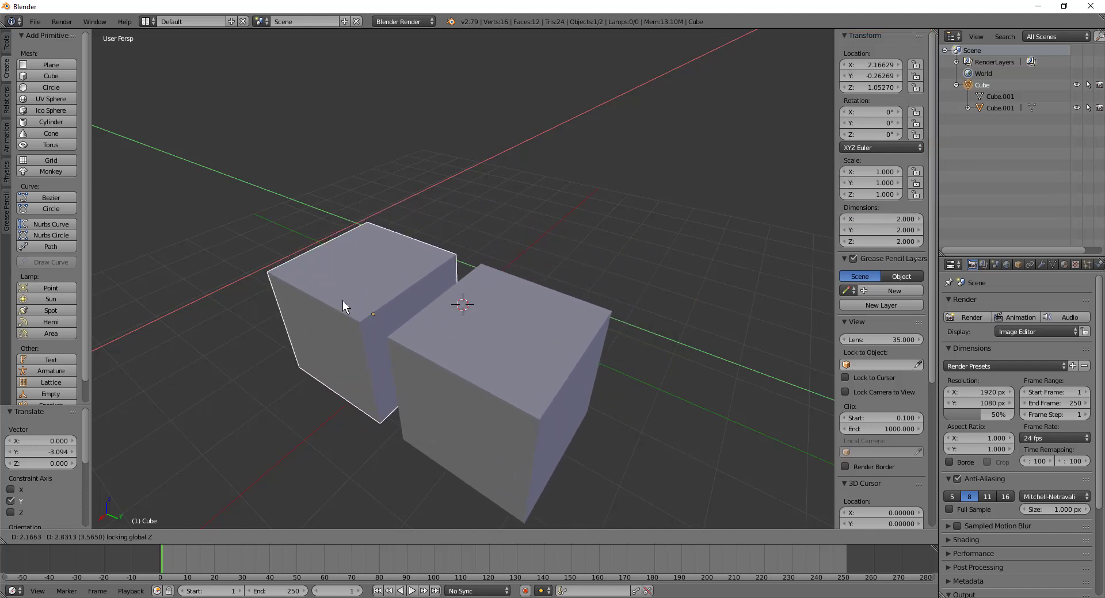
pyautogui.click(343, 300)
# Step: Set the child cube's location to 3 on Y and 1 on Z
pyautogui.scroll(-3, 343, 300)
pyautogui.rightClick(459, 251)
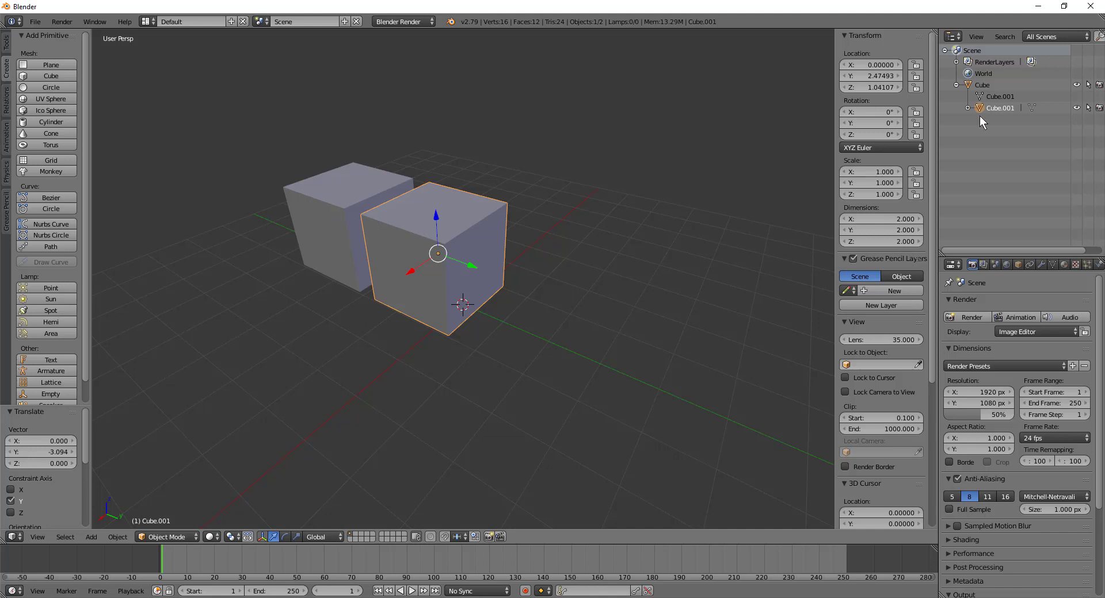
pyautogui.click(872, 77)
pyautogui.write('3')
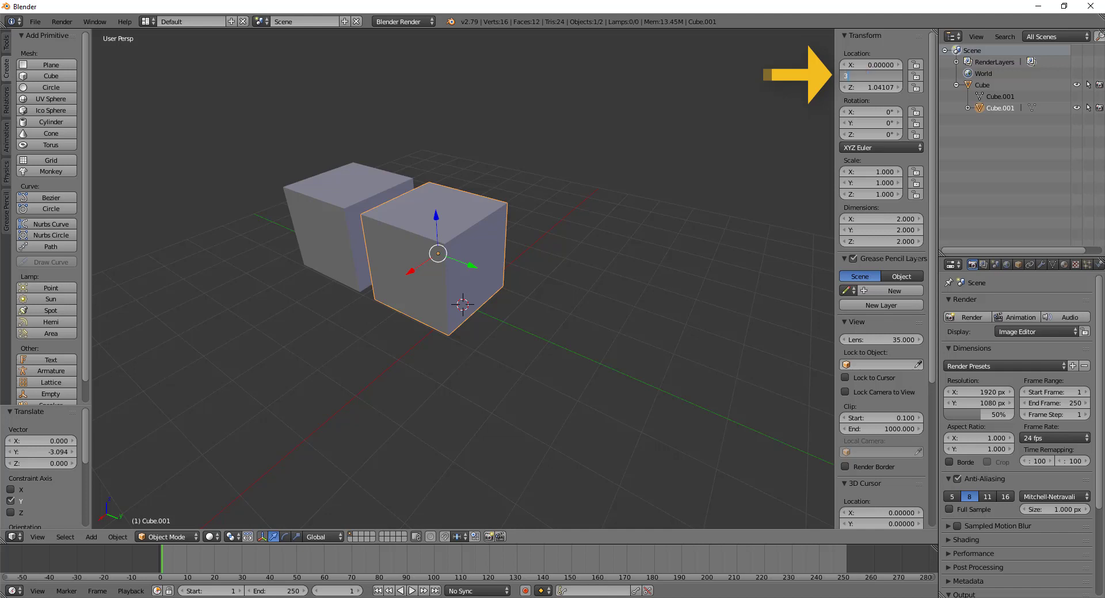
pyautogui.press('Tab')
pyautogui.write('2')
pyautogui.press('Return')
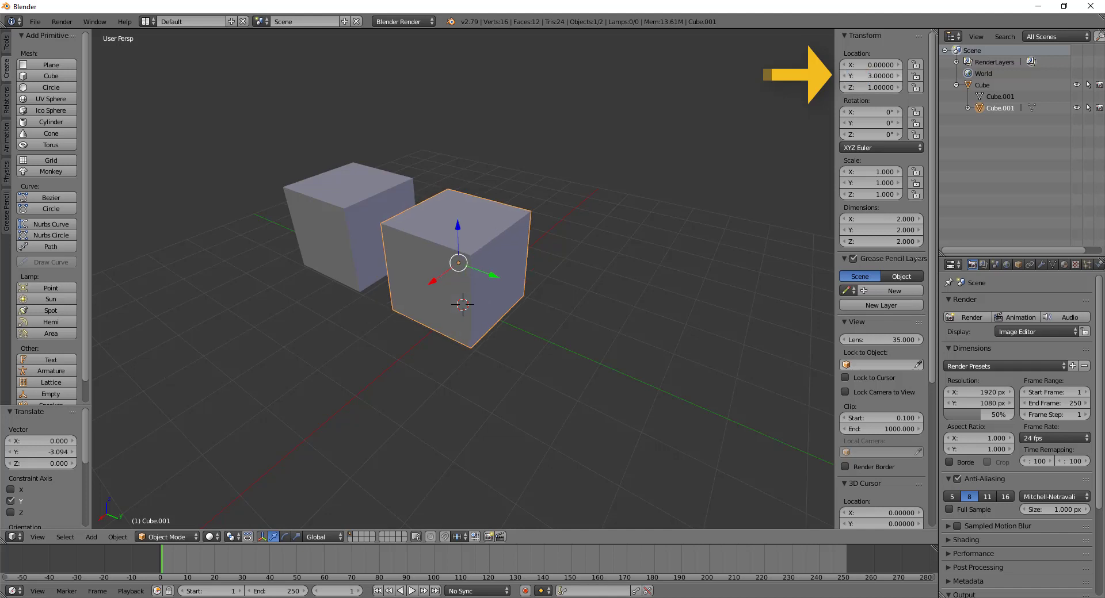
# Step: Move the parent cube about -2.423 on X and 5.275 on Y with Z locked, and select the child to check its location
pyautogui.rightClick(345, 203)
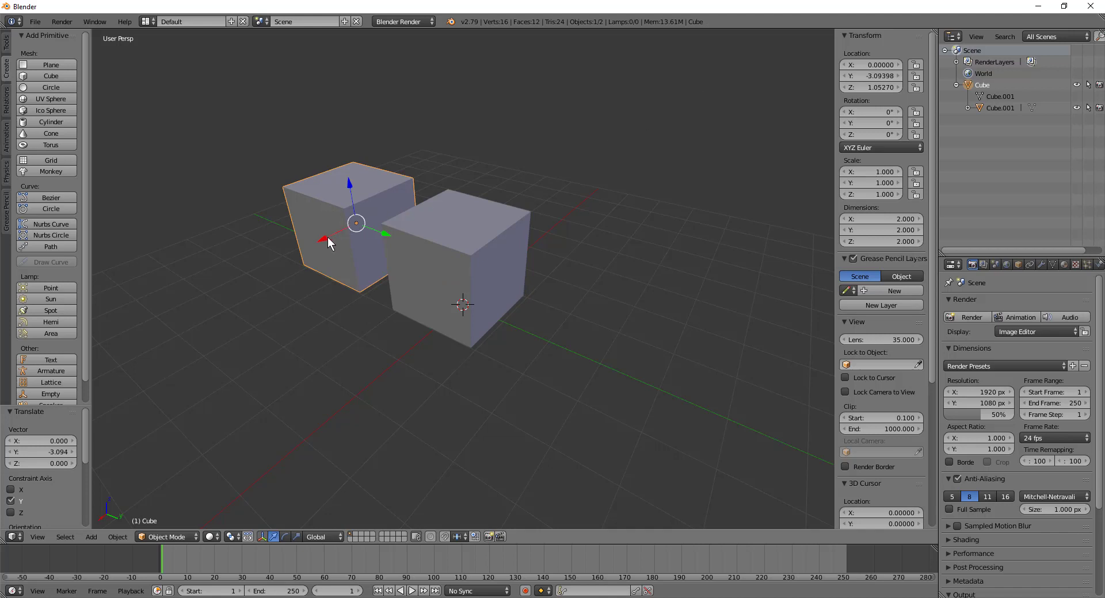
pyautogui.press('g')
pyautogui.hotkey('shift', 'z')
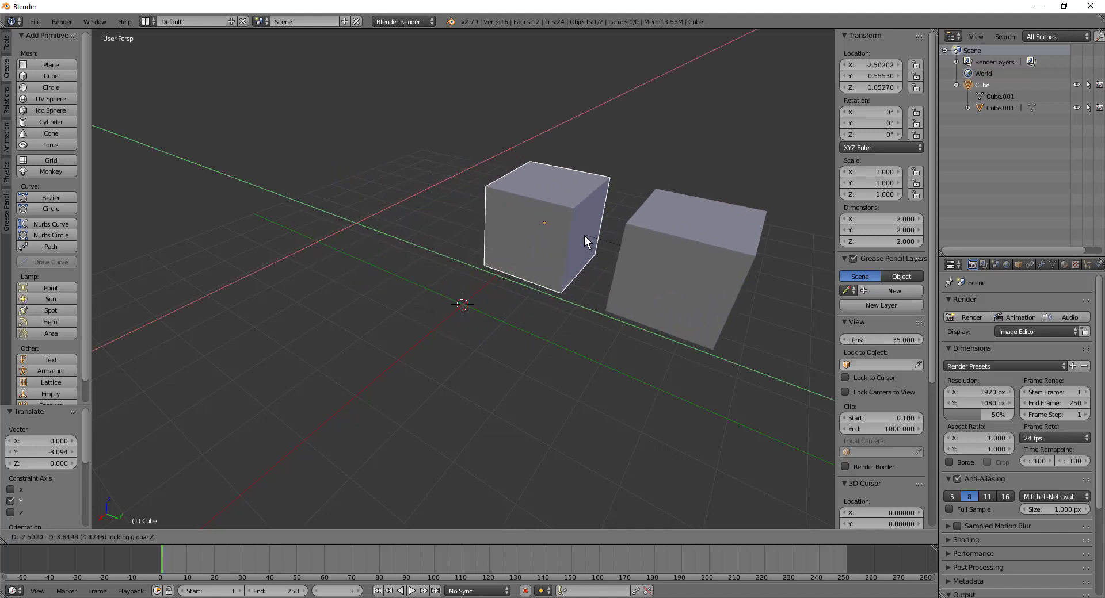
pyautogui.click(641, 253)
pyautogui.rightClick(765, 292)
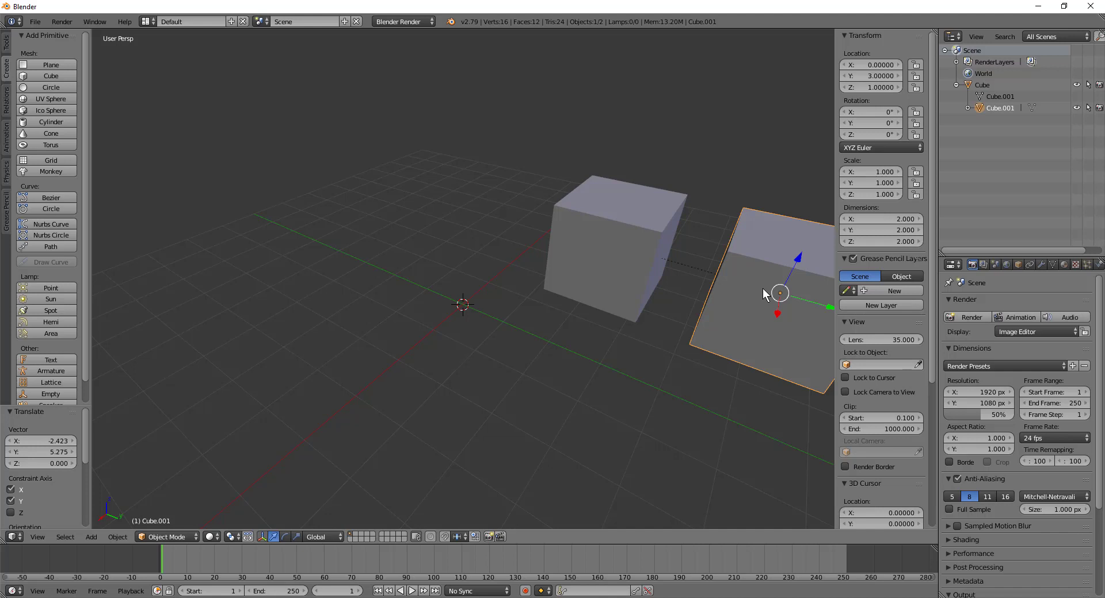
# Step: Move the parent cube about 3.025 along the X axis
pyautogui.rightClick(611, 251)
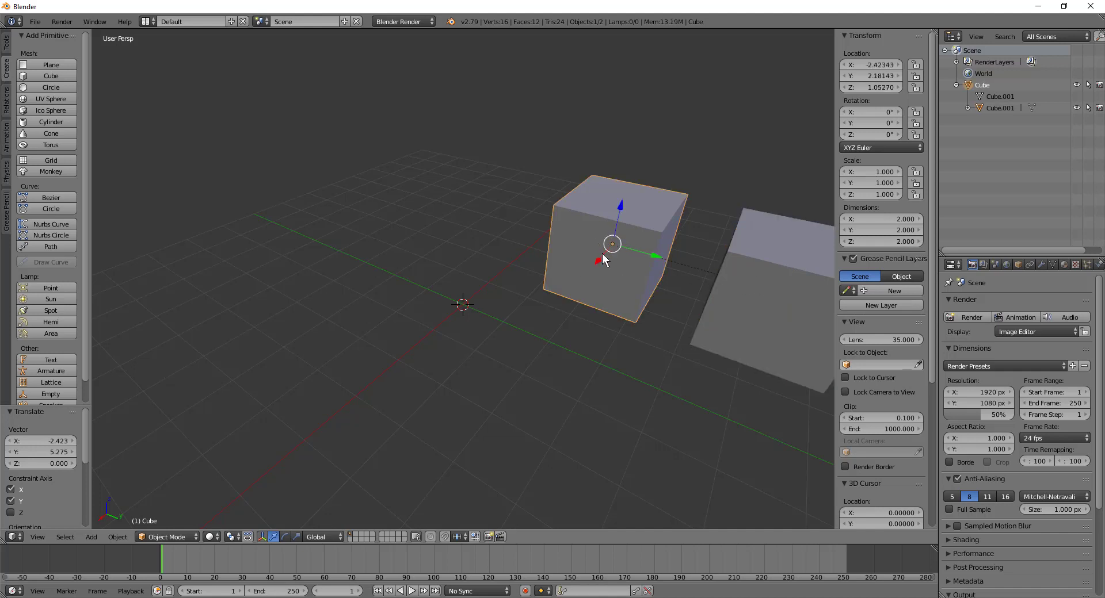
pyautogui.press('g')
pyautogui.press('x')
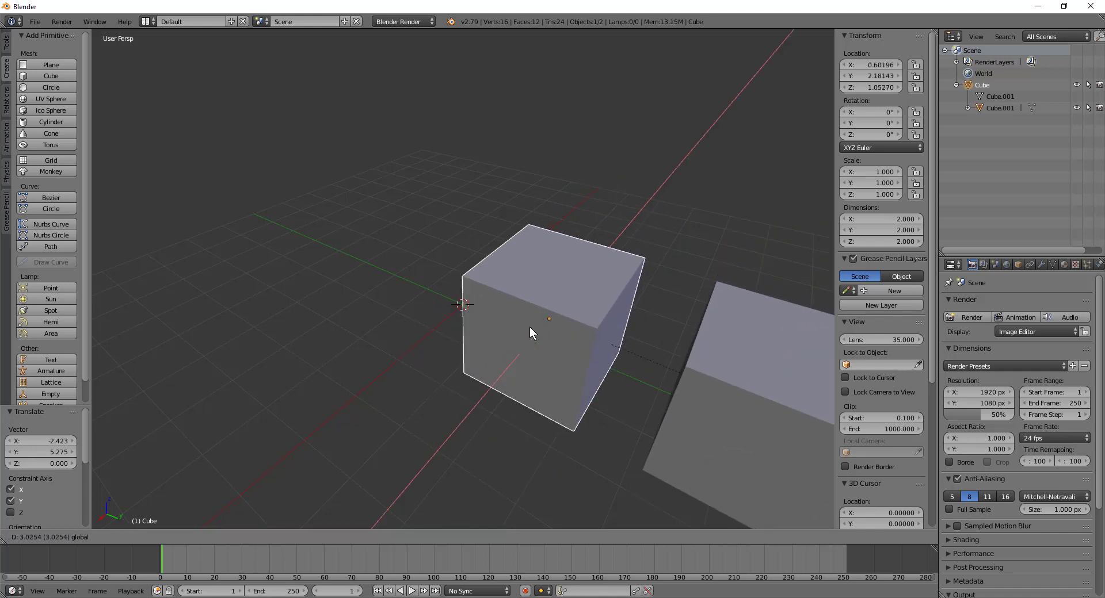
pyautogui.click(529, 326)
# Step: Try rotating the parent cube about the global Z axis with its child attached
pyautogui.press('r')
pyautogui.press('z')
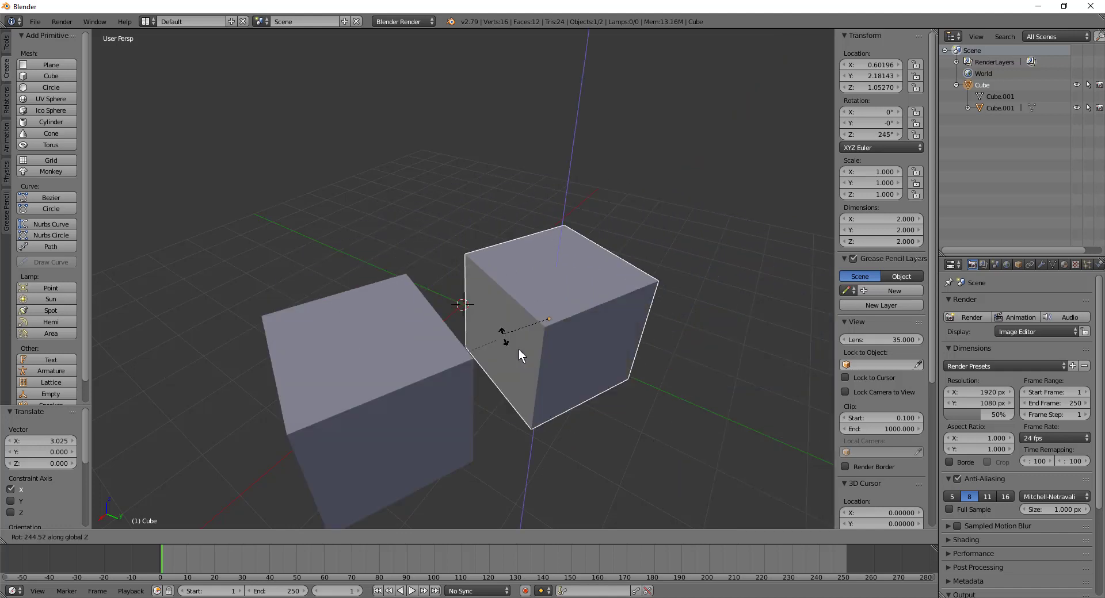
pyautogui.rightClick(625, 303)
# Step: Scale the parent cube uniformly by about 1.966
pyautogui.press('s')
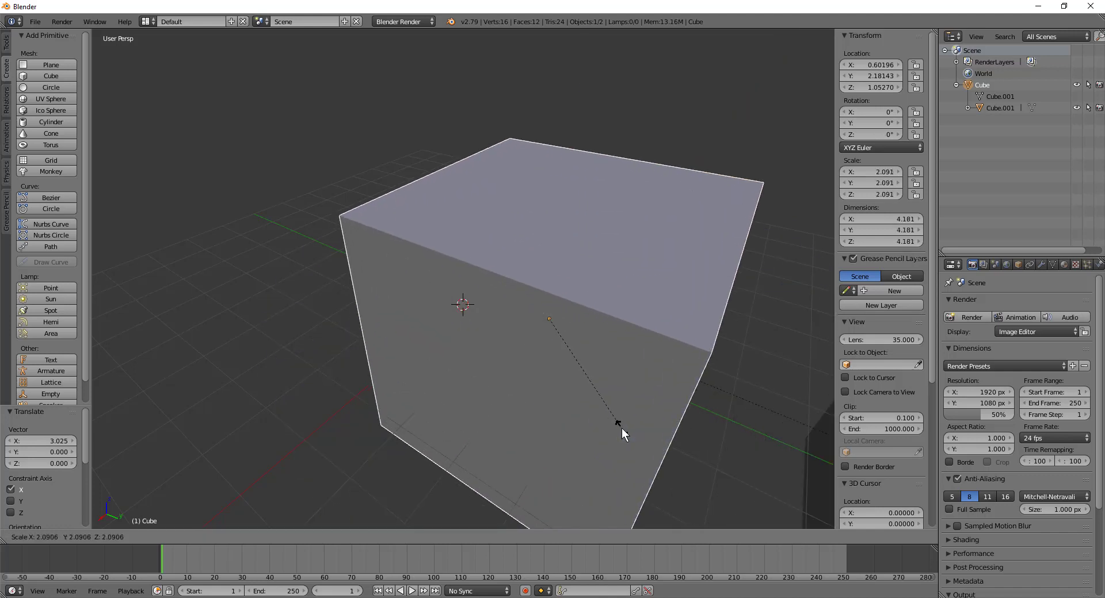
pyautogui.click(617, 422)
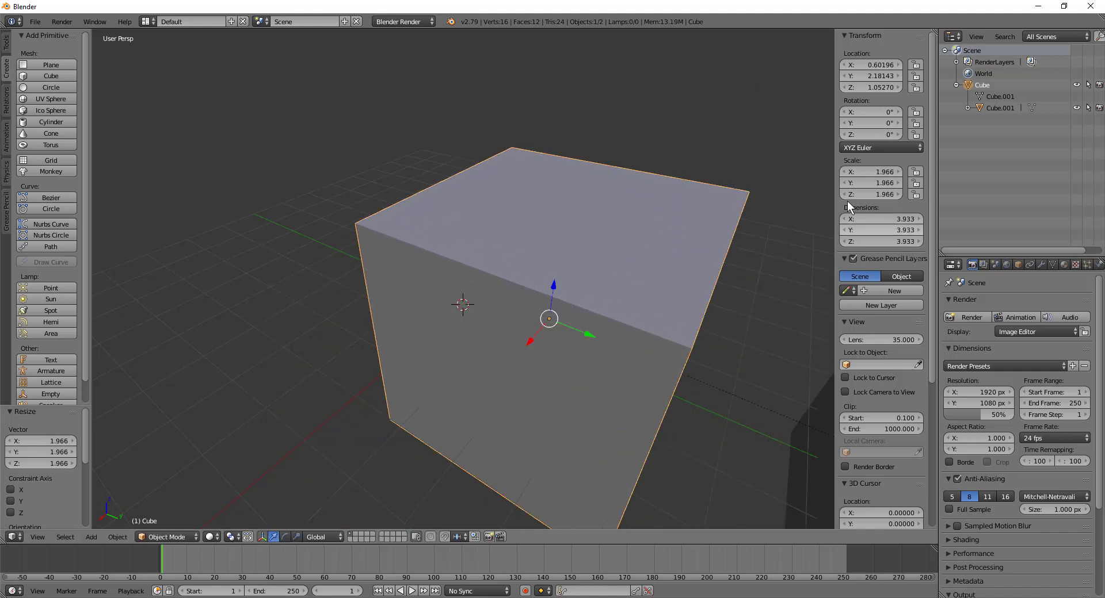
# Step: Select the child cube to check its scale, rotation and dimension values
pyautogui.scroll(-3, 525, 216)
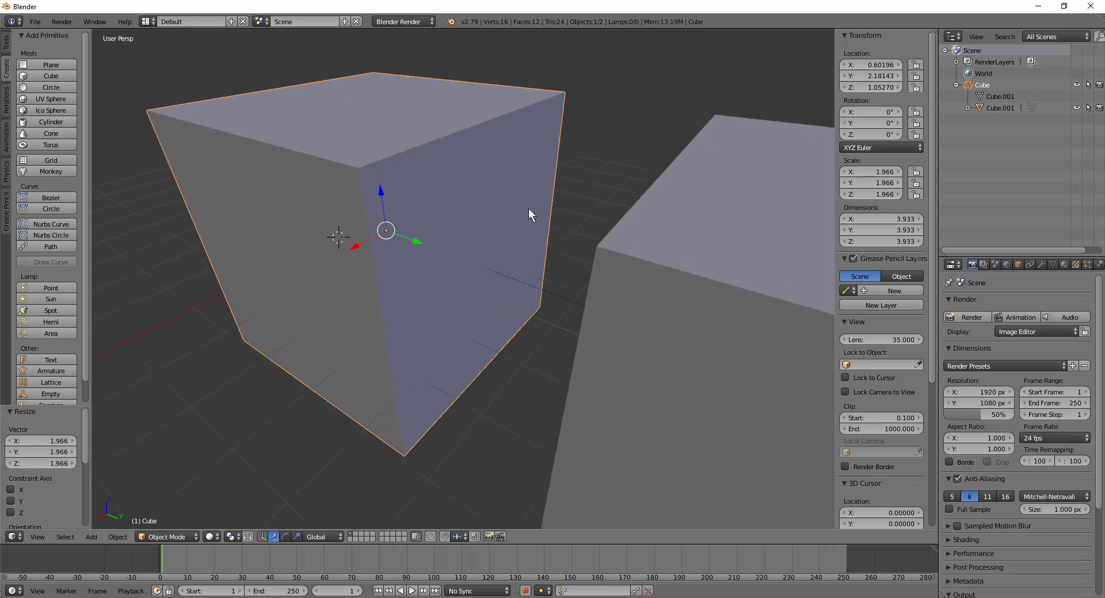
pyautogui.scroll(-3, 481, 230)
pyautogui.rightClick(619, 329)
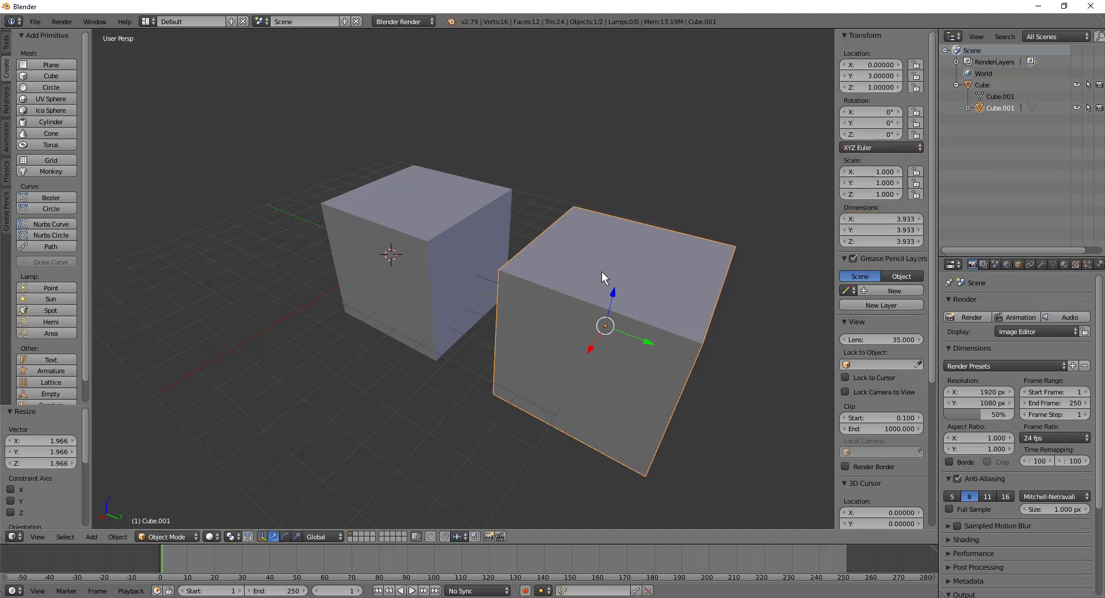
pyautogui.press('r')
pyautogui.press('z')
pyautogui.press('Escape')
# Step: Rotate the parent cube about 37.6° around the global Z axis
pyautogui.rightClick(403, 244)
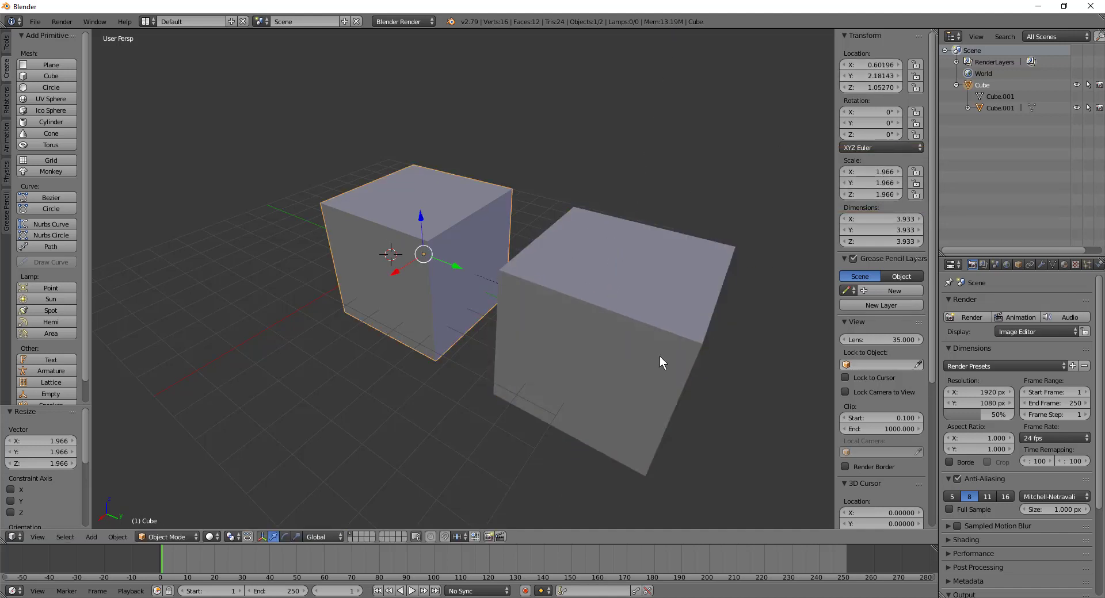
pyautogui.press('r')
pyautogui.press('z')
pyautogui.click(614, 243)
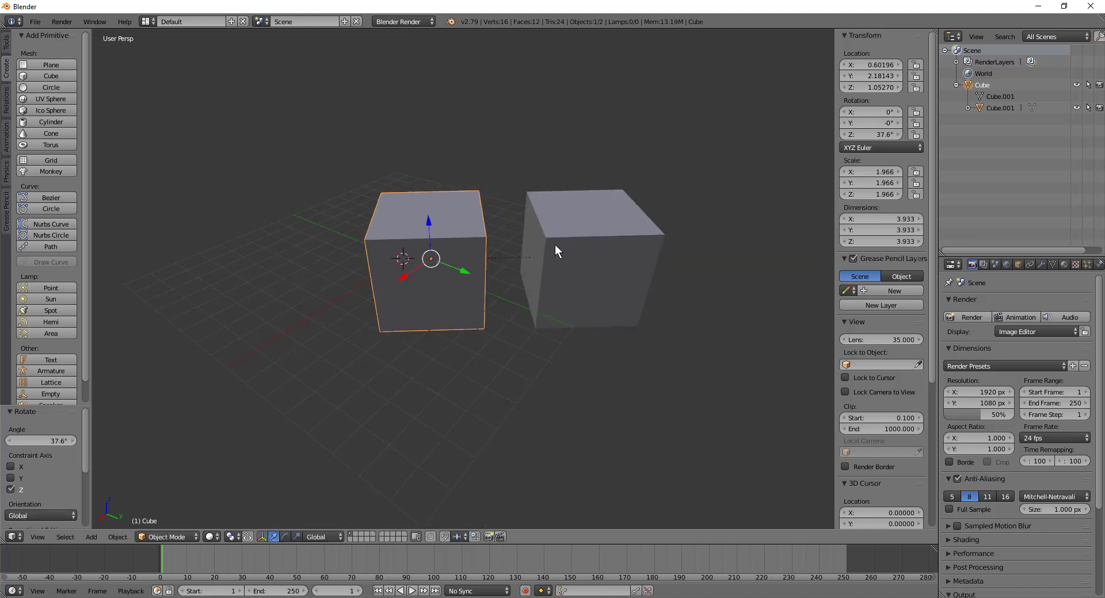
# Step: Undo the parent cube's last rotation, its uniform scaling and its move along the X axis
pyautogui.hotkey('ctrl', 'z')
pyautogui.hotkey('ctrl', 'z')
pyautogui.hotkey('ctrl', 'z')
pyautogui.hotkey('ctrl', 'z')
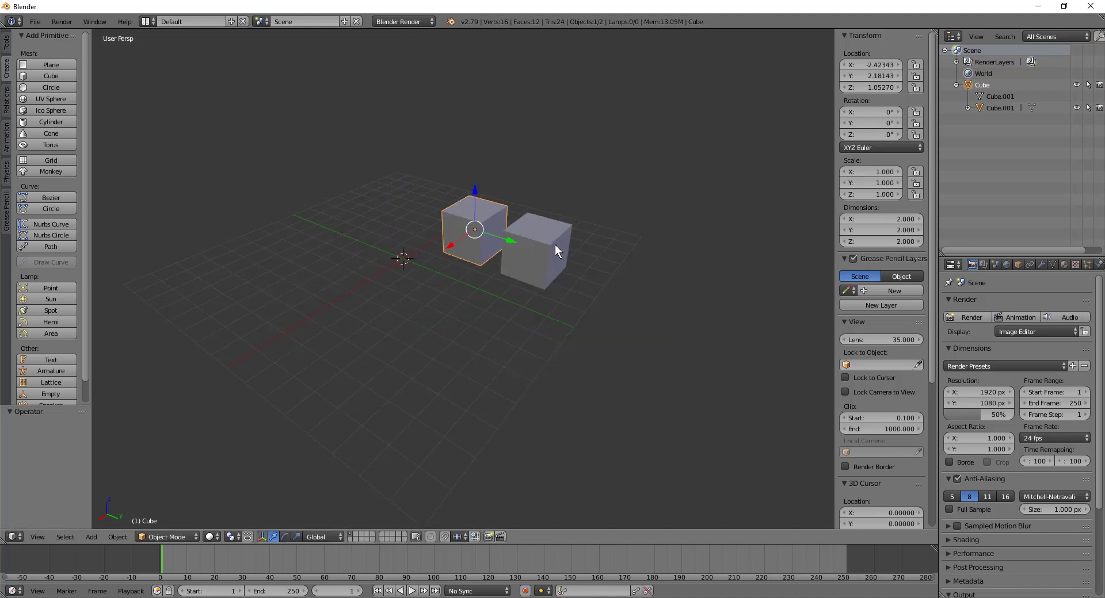
# Step: Set the parent cube's location to 0 on the X, Y and Z axes
pyautogui.click(869, 65)
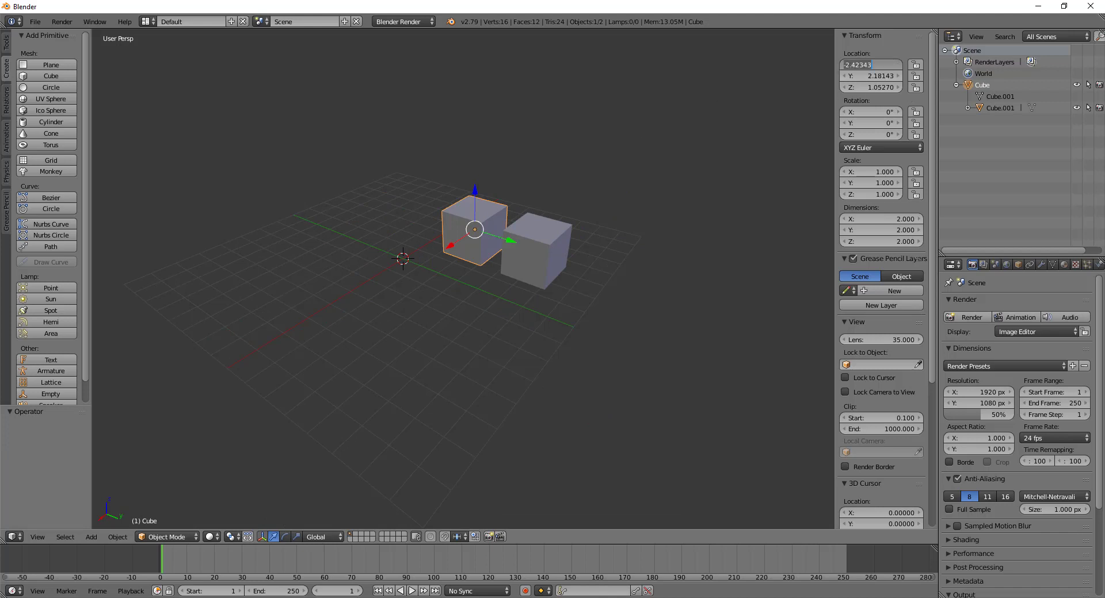
pyautogui.write('0')
pyautogui.press('Tab')
pyautogui.write('0')
pyautogui.press('Tab')
pyautogui.write('0')
pyautogui.press('Tab')
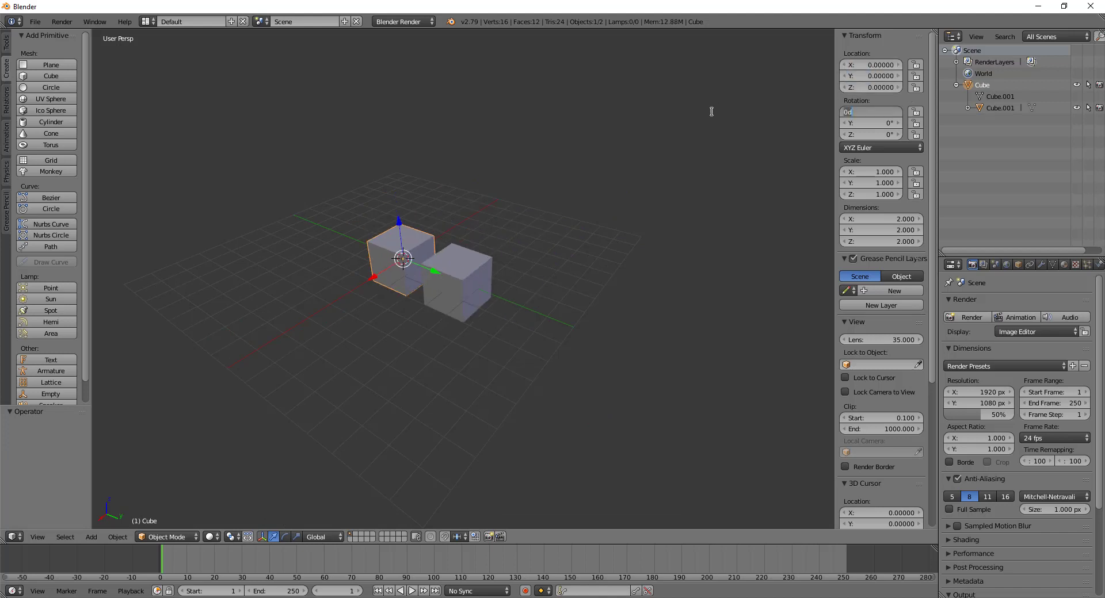
pyautogui.press('Return')
# Step: Duplicate the child cube and place the copy about -3.679 along the X axis
pyautogui.rightClick(447, 286)
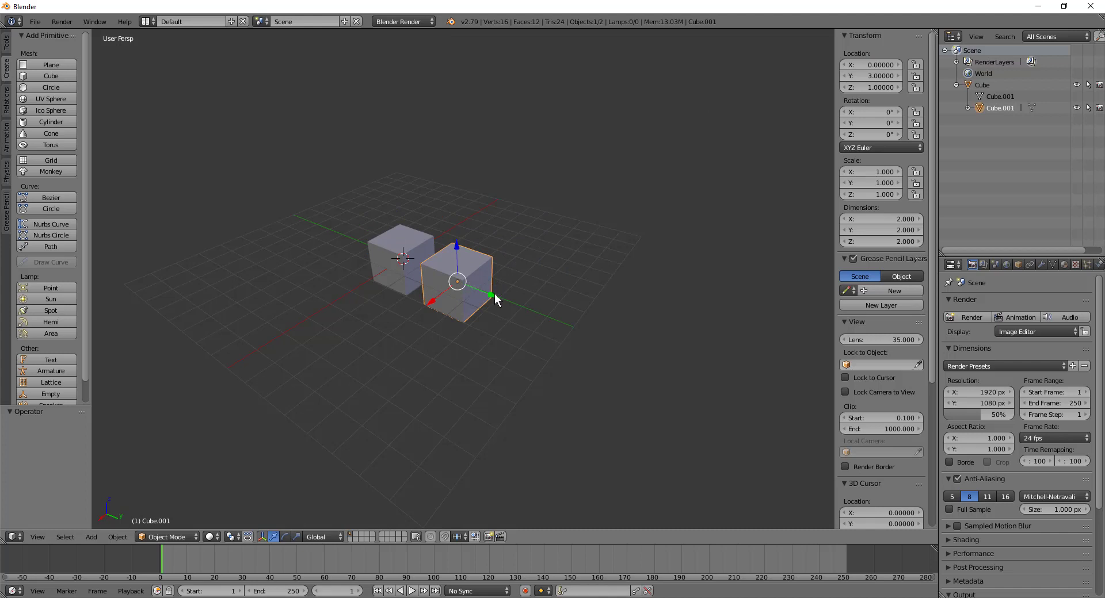
pyautogui.hotkey('shift', 'd')
pyautogui.click(548, 267)
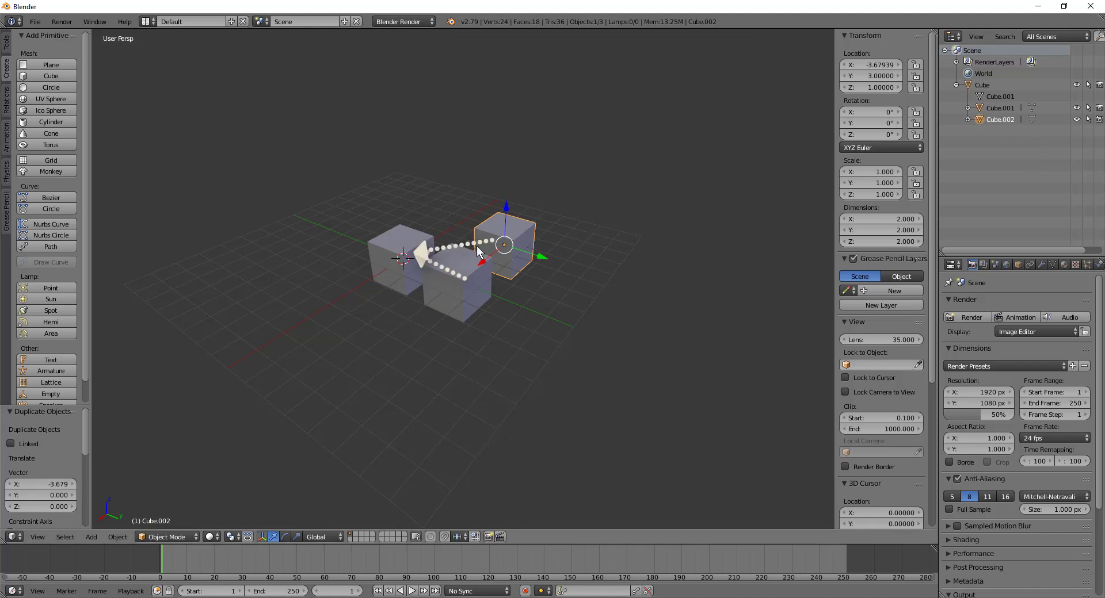
# Step: Try duplicating only the parent cube about -8.176 along the X axis, and delete the copy
pyautogui.rightClick(382, 253)
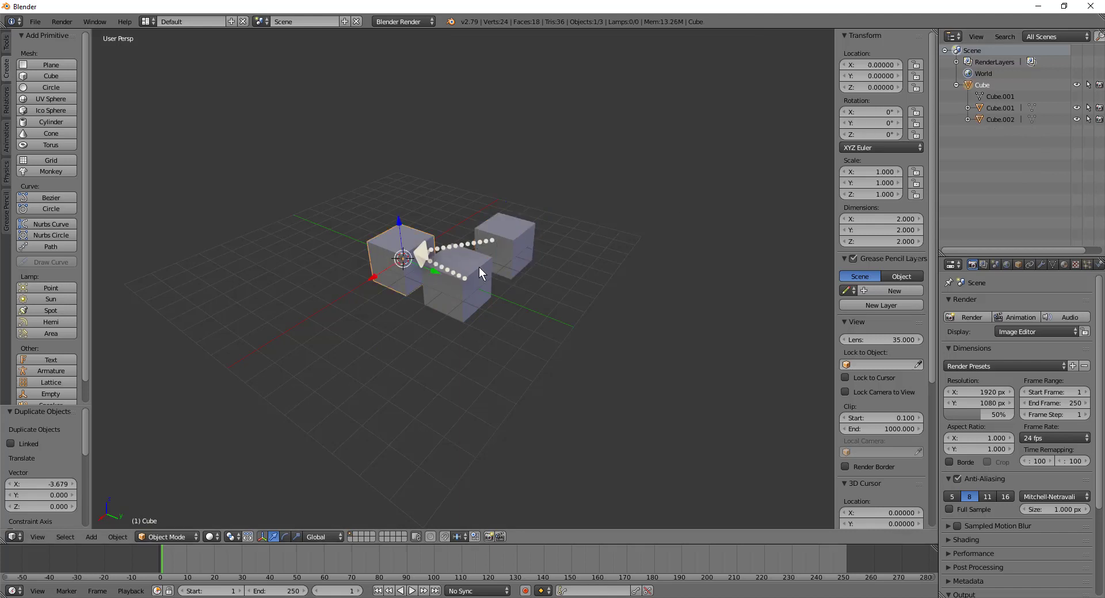
pyautogui.hotkey('shift', 'd')
pyautogui.press('x')
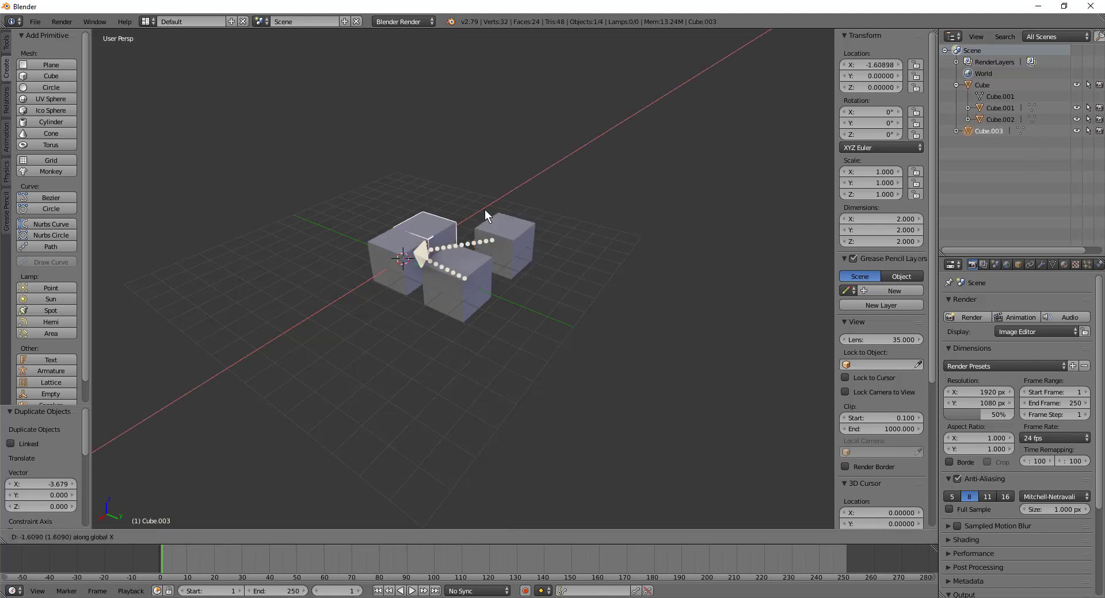
pyautogui.click(568, 187)
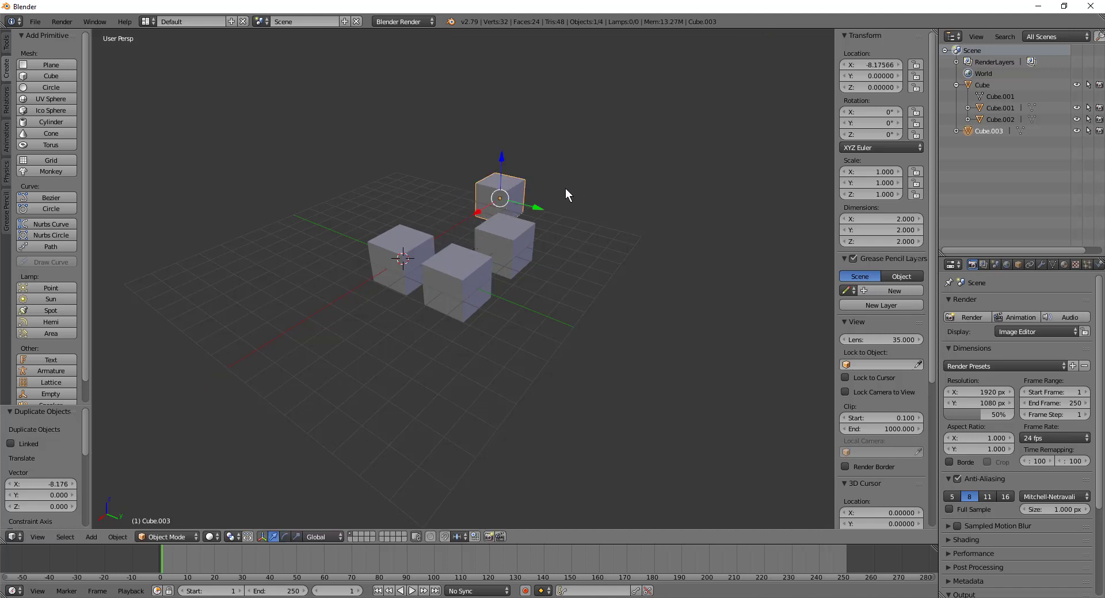
pyautogui.press('x')
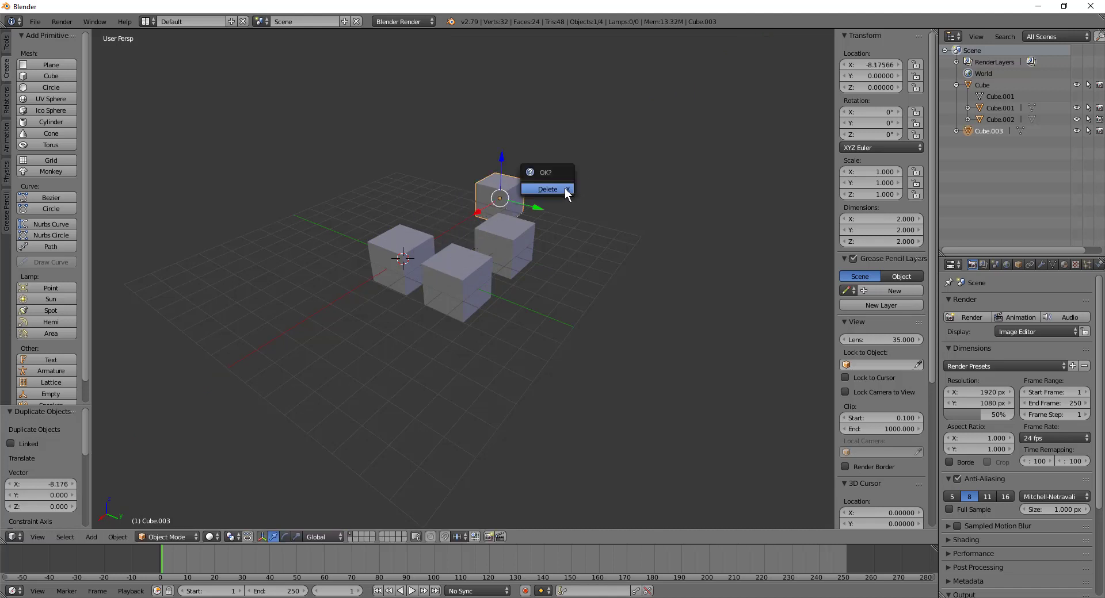
pyautogui.click(565, 188)
# Step: Duplicate the parent cube with both children about 7.204 along Y to inspect the copied hierarchy, and delete the copies
pyautogui.rightClick(502, 253)
pyautogui.keyDown('shift'); pyautogui.rightClick(428, 296); pyautogui.keyUp('shift')
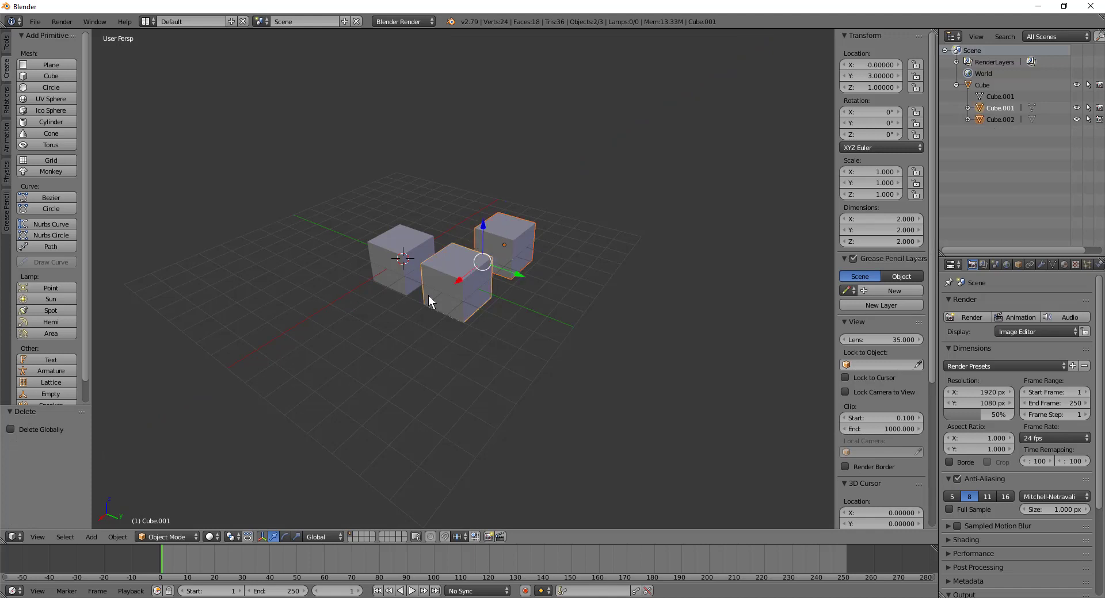
pyautogui.keyDown('shift'); pyautogui.rightClick(391, 260); pyautogui.keyUp('shift')
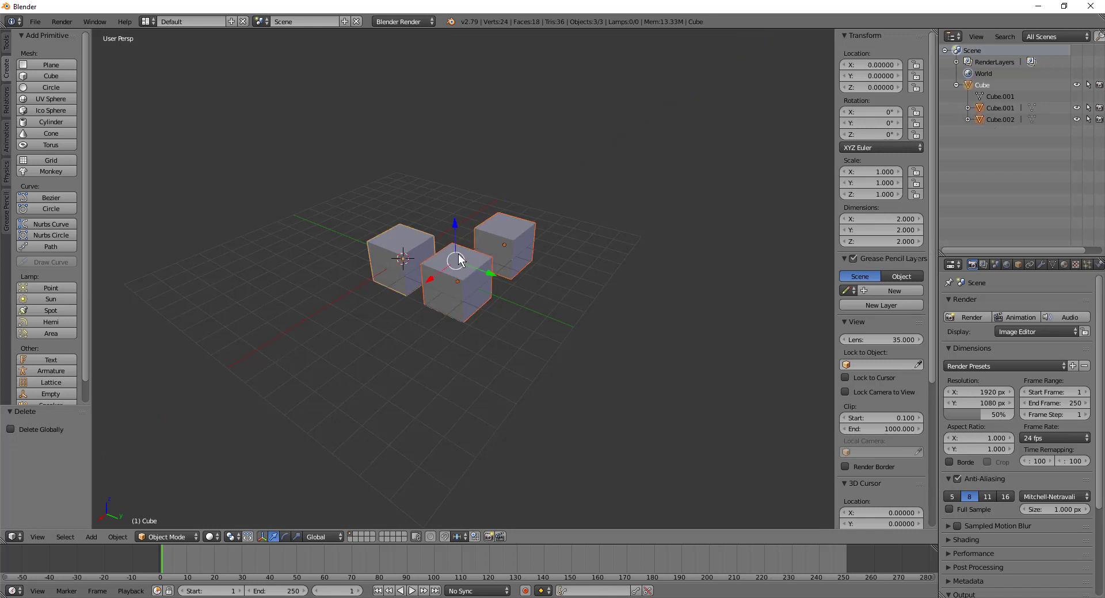
pyautogui.hotkey('shift', 'd')
pyautogui.press('y')
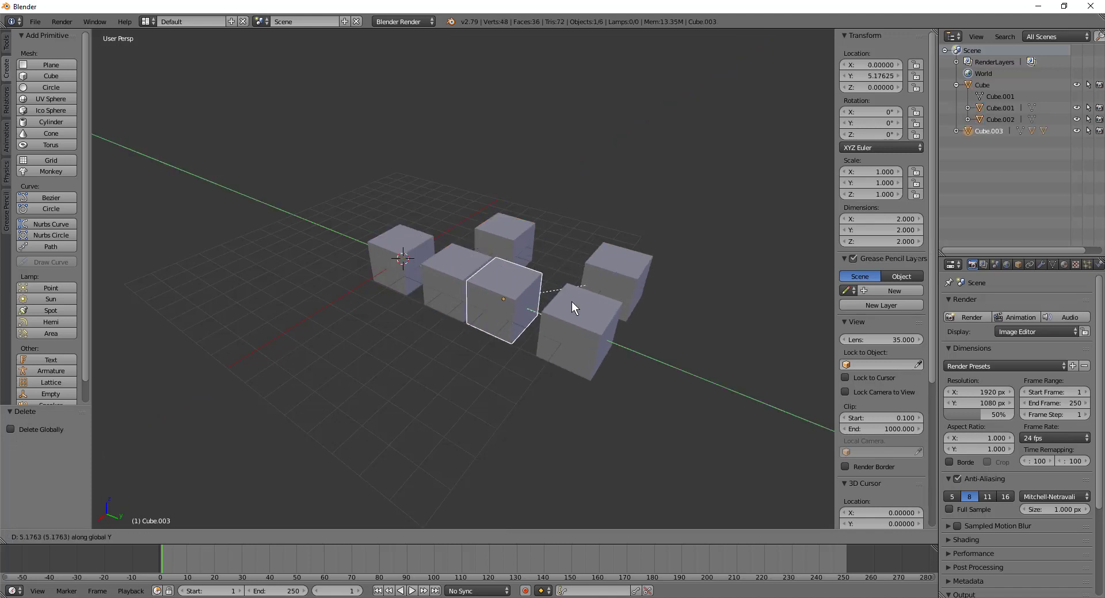
pyautogui.click(610, 320)
pyautogui.click(956, 131)
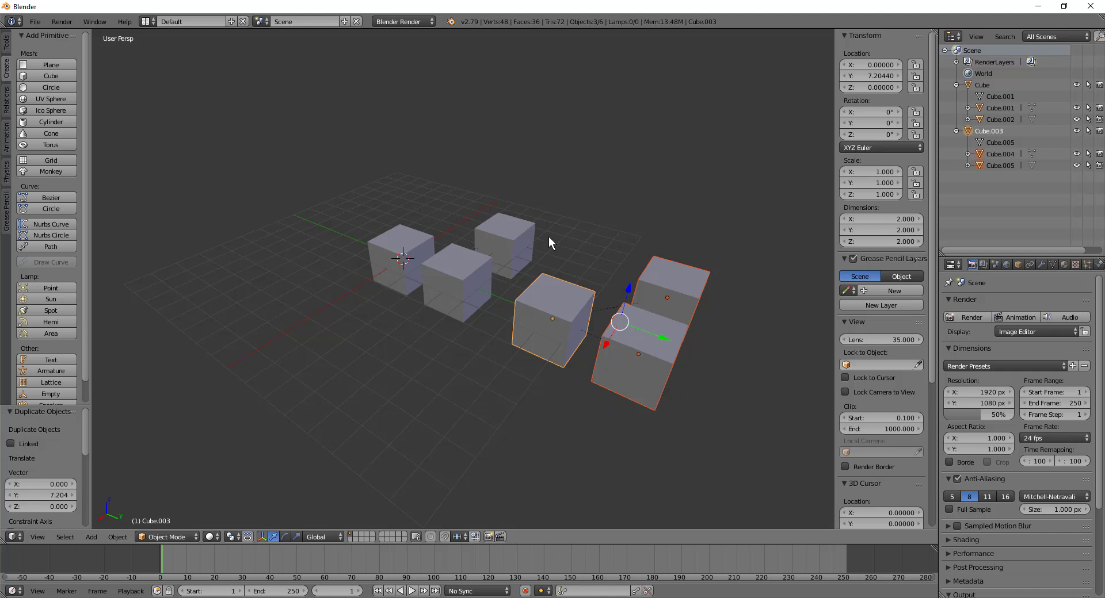
pyautogui.press('x')
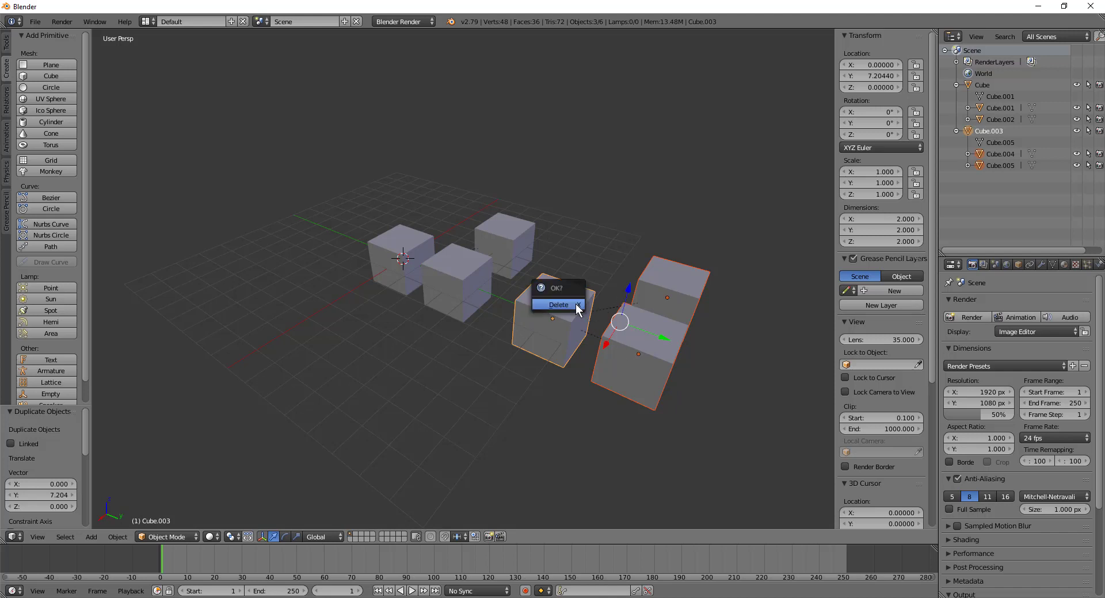
pyautogui.click(575, 306)
# Step: Select the parent cube and its child cubes in turn to examine their relationship and transforms
pyautogui.rightClick(381, 251)
pyautogui.rightClick(465, 250)
pyautogui.rightClick(465, 250)
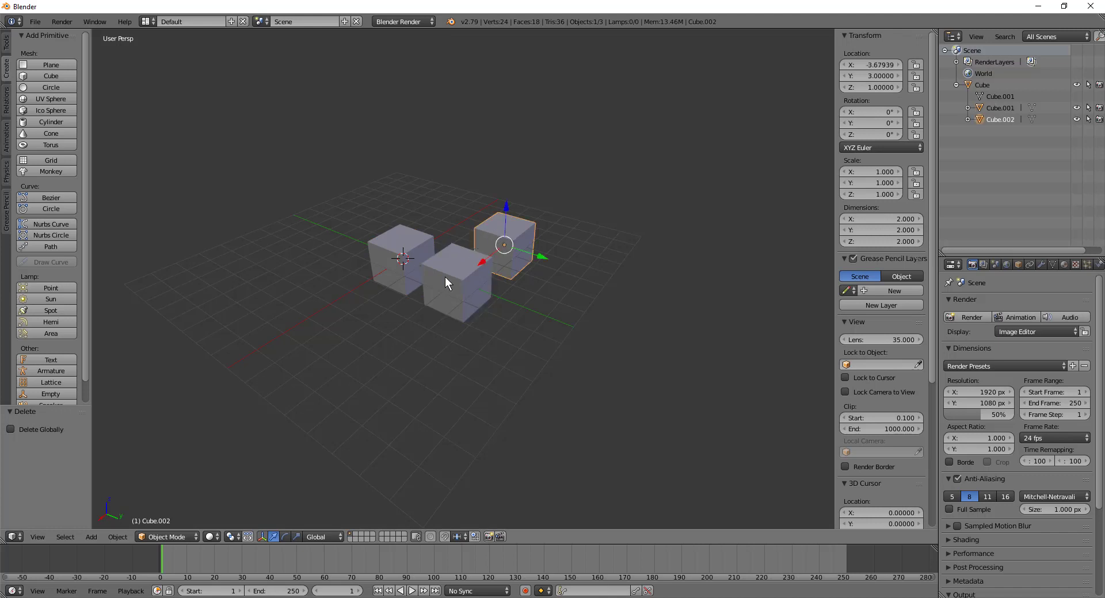
pyautogui.rightClick(446, 258)
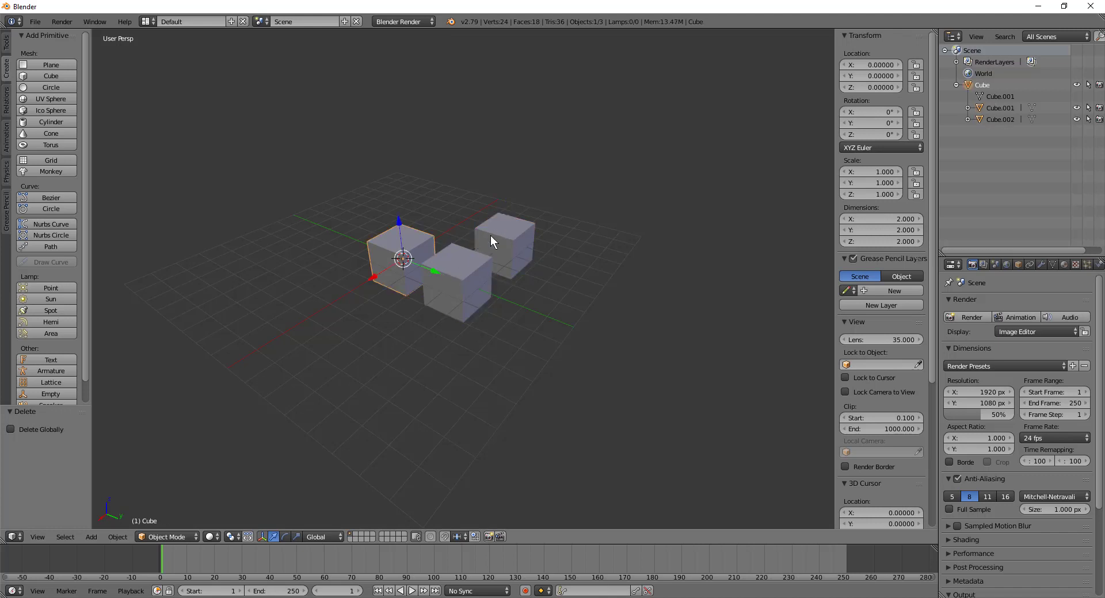
pyautogui.rightClick(470, 270)
pyautogui.rightClick(377, 244)
pyautogui.rightClick(446, 282)
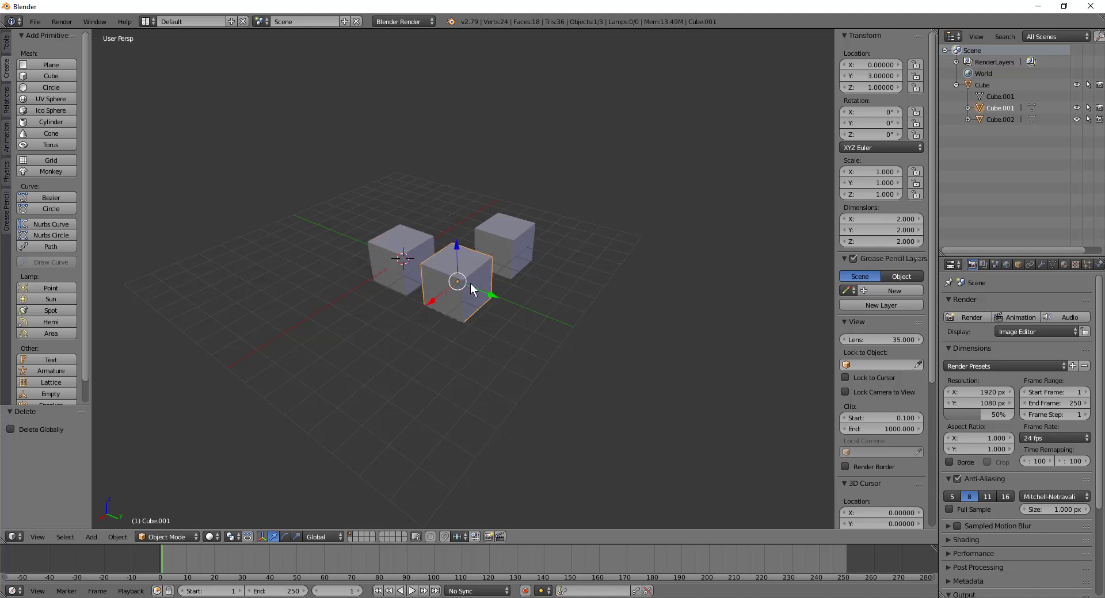
pyautogui.rightClick(395, 247)
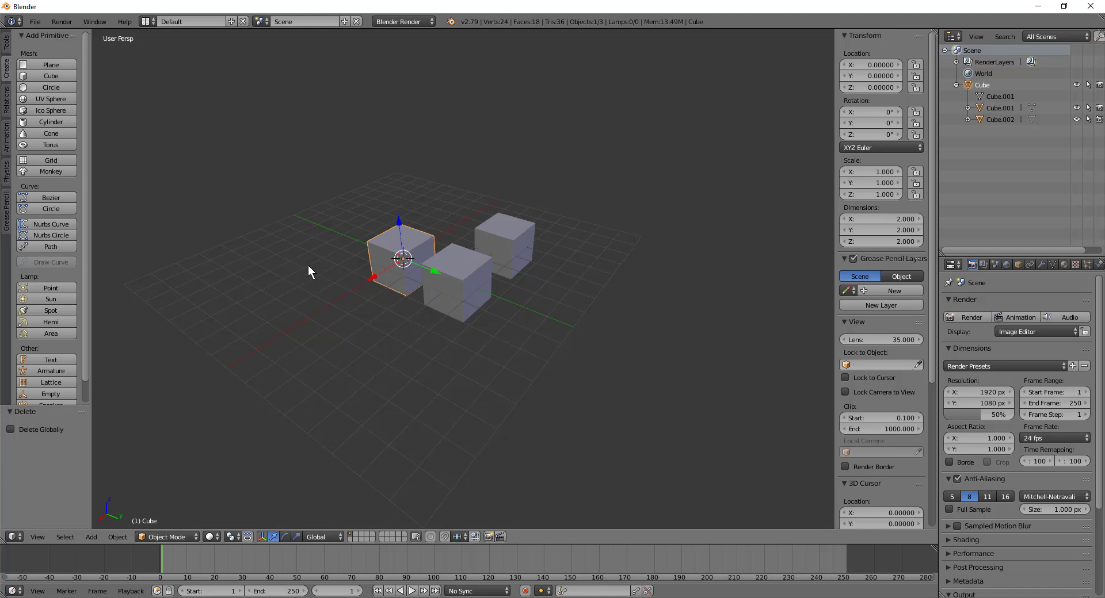
# Step: Add a UV sphere moved about 4.111 along X and parent it to the parent cube using Object (Keep Transform)
pyautogui.click(38, 98)
pyautogui.moveTo(371, 281); pyautogui.dragTo(310, 324)
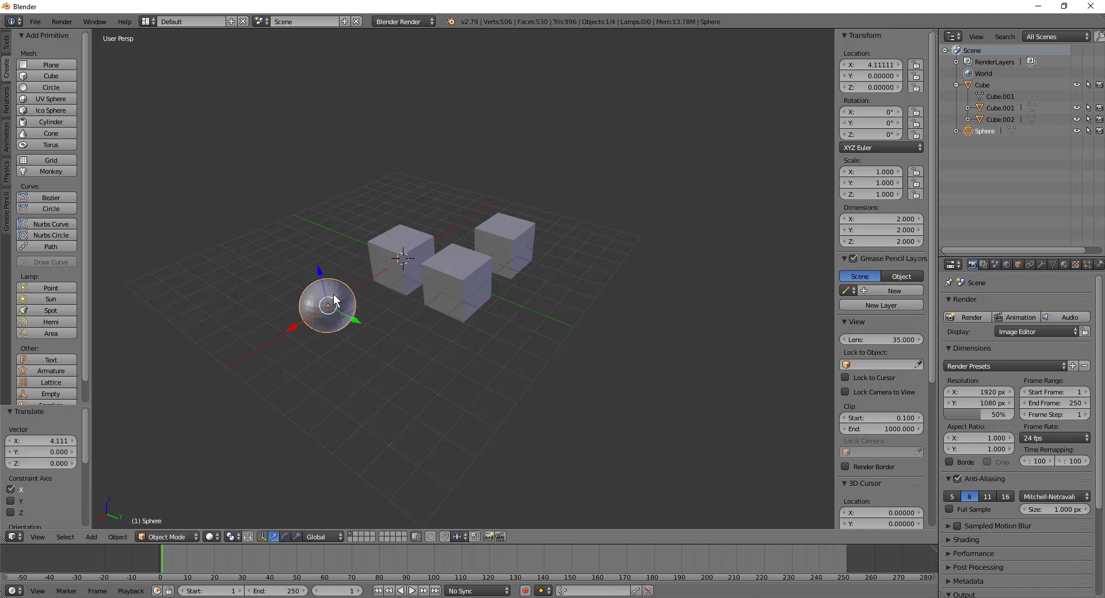
pyautogui.keyDown('shift'); pyautogui.rightClick(377, 244); pyautogui.keyUp('shift')
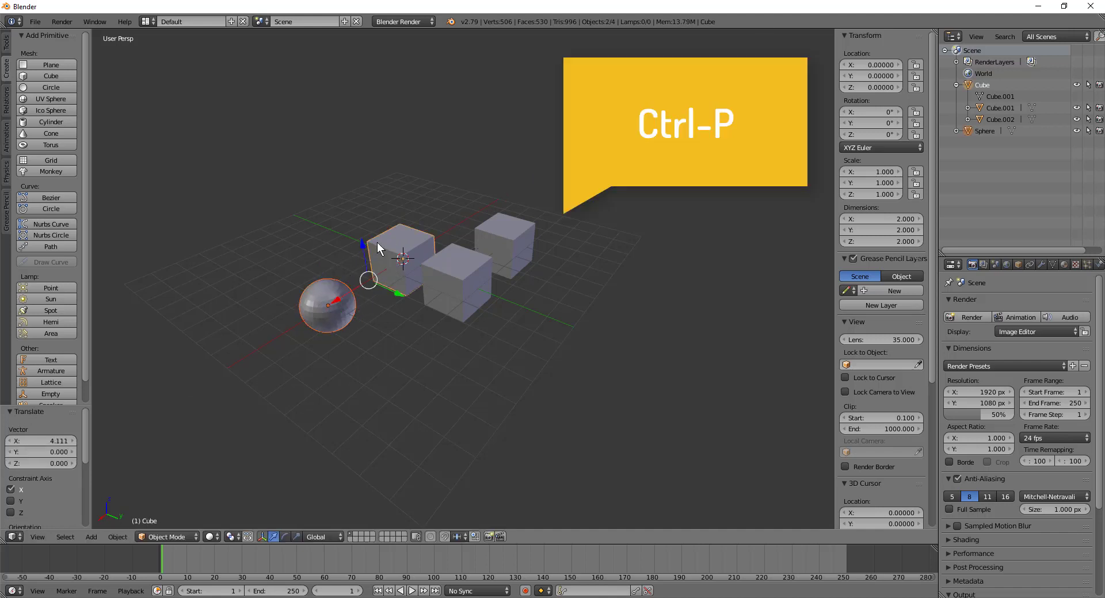
pyautogui.hotkey('ctrl', 'p')
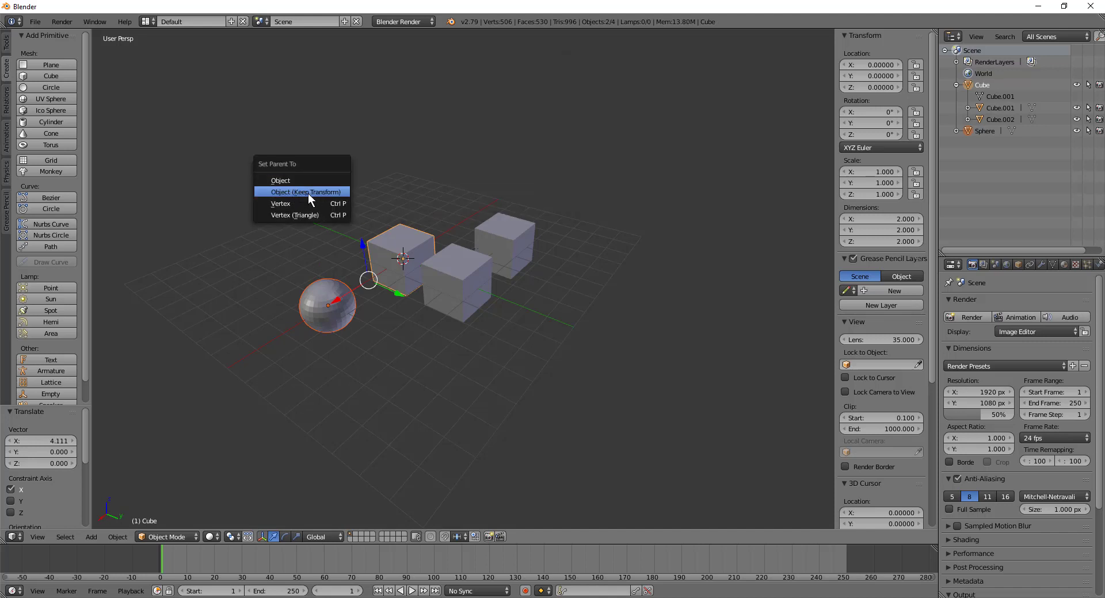
pyautogui.click(316, 194)
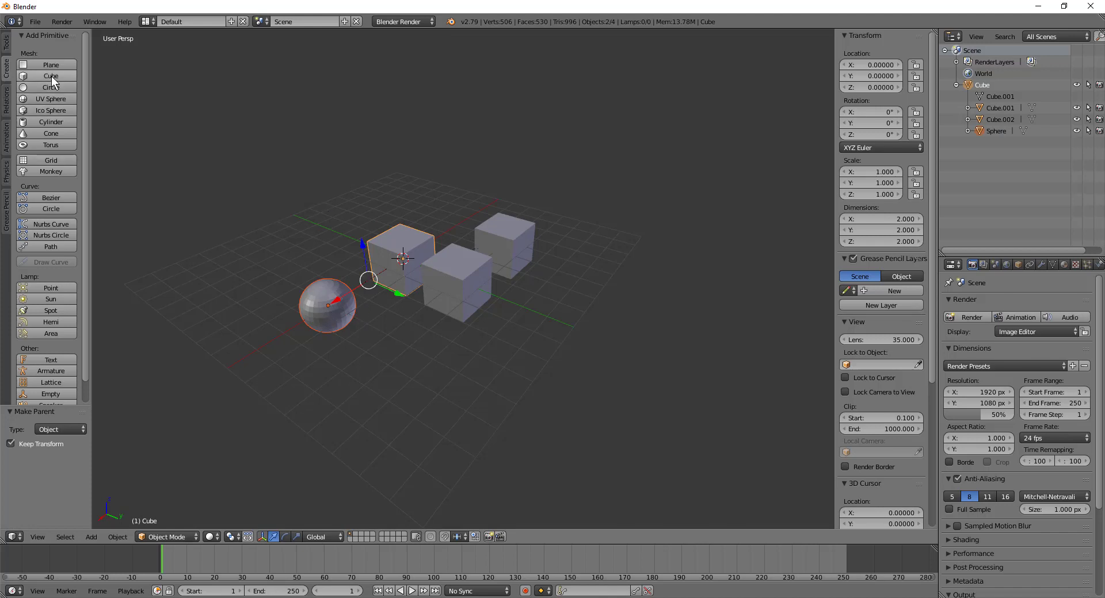
# Step: Add an ico sphere moved about -4.614 along Y and assign the parent cube as its Parent in its object relations
pyautogui.click(48, 111)
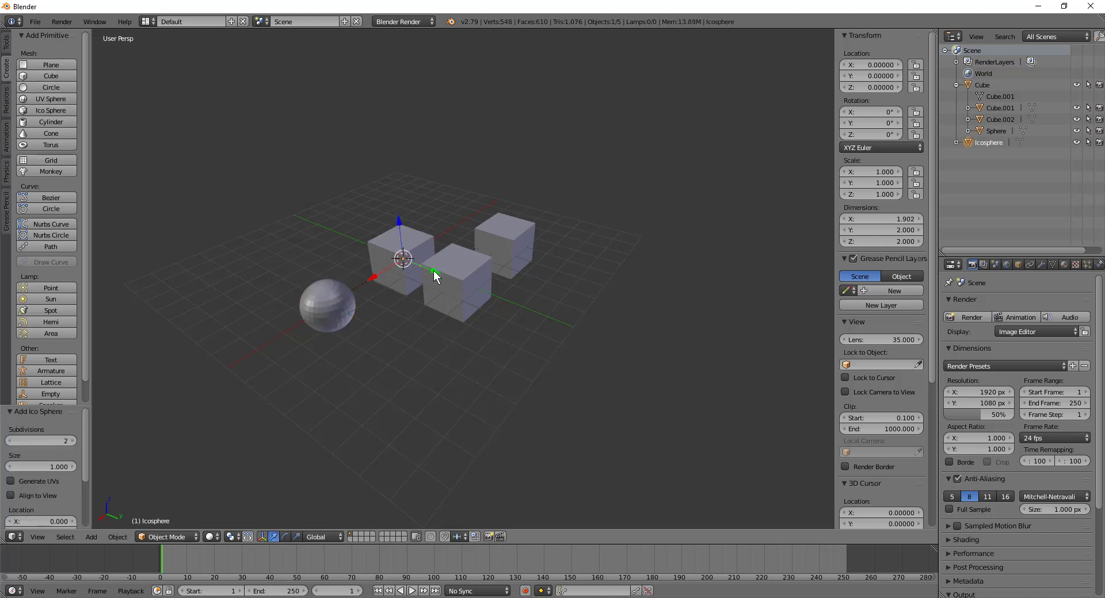
pyautogui.moveTo(433, 271); pyautogui.dragTo(362, 249)
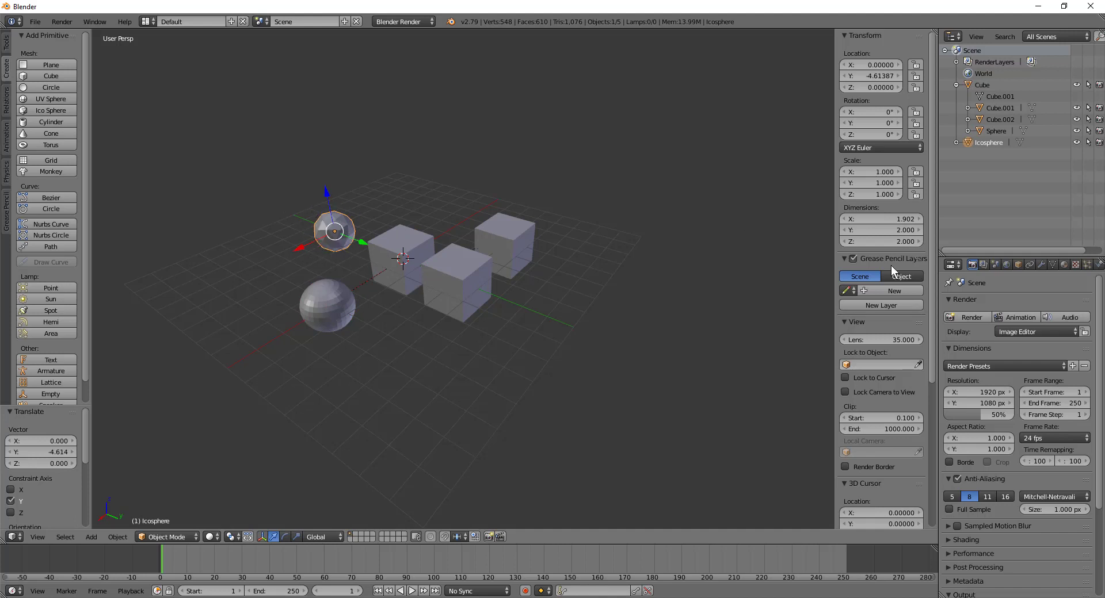
pyautogui.click(1016, 265)
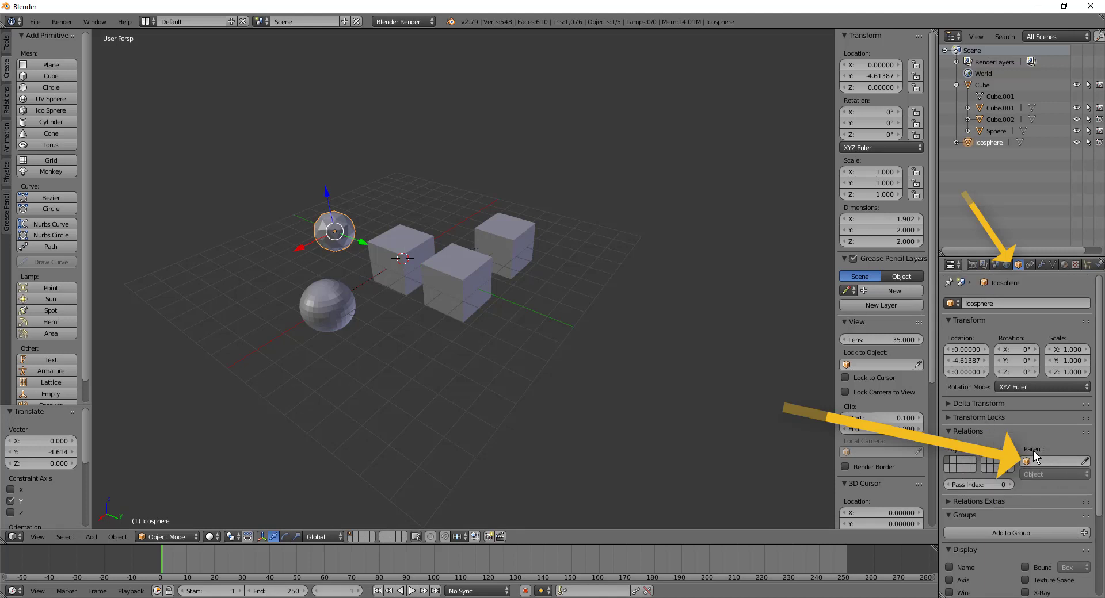
pyautogui.click(1085, 461)
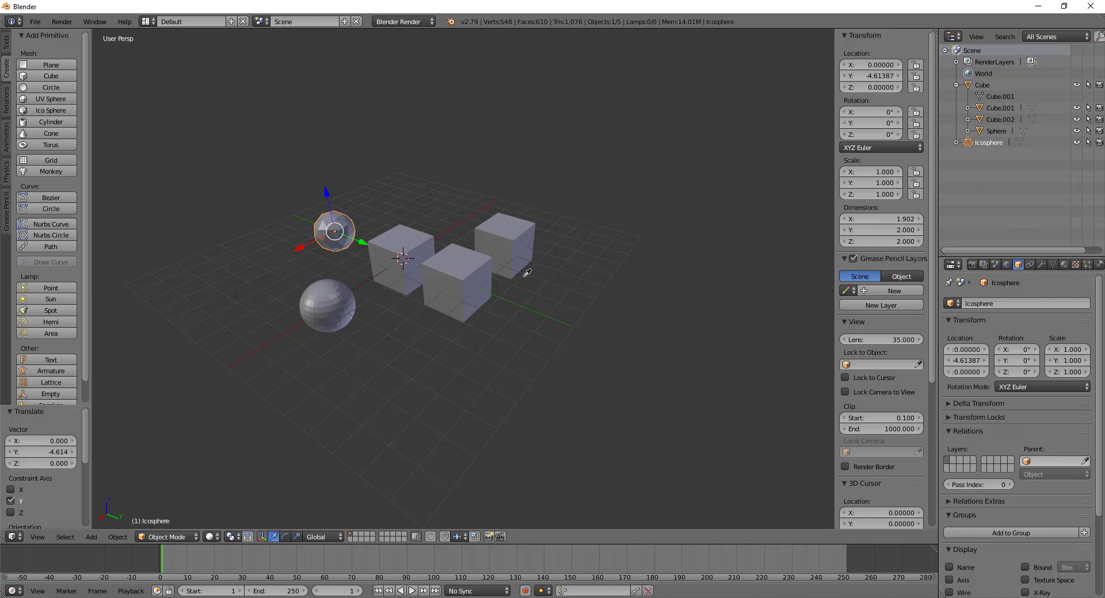
pyautogui.click(405, 225)
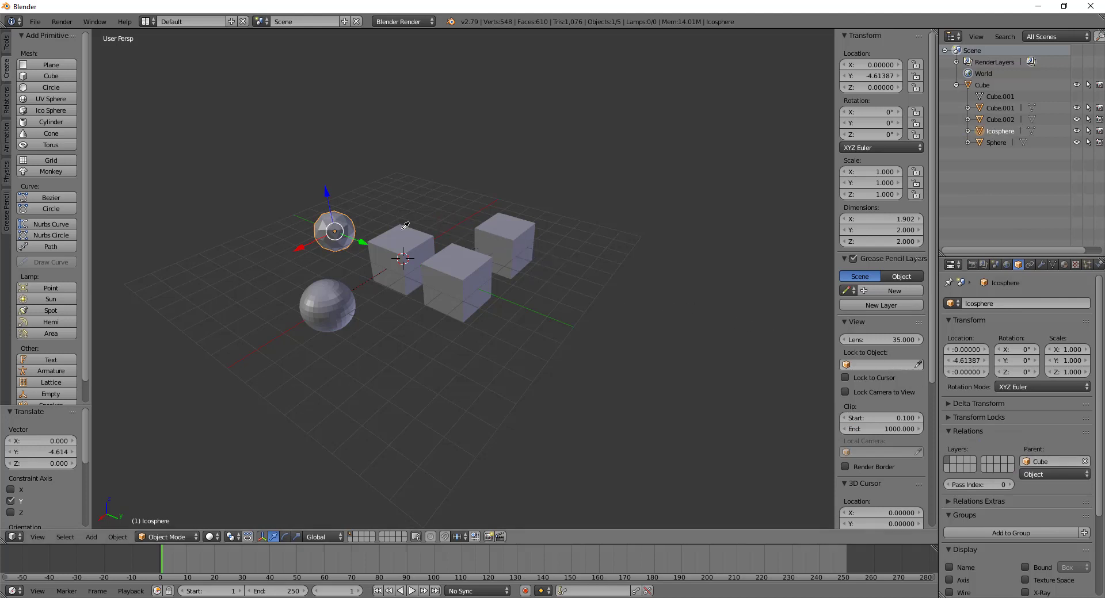